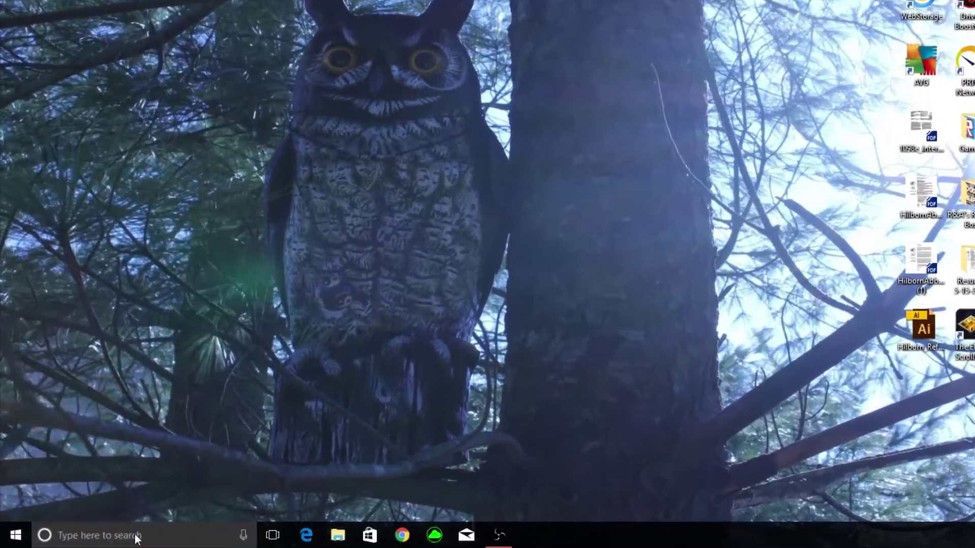
Step: Open Cortana from the taskbar search box and go to its Notebook page via the side pane
{"action": "left_click", "coordinate": [114, 538]}
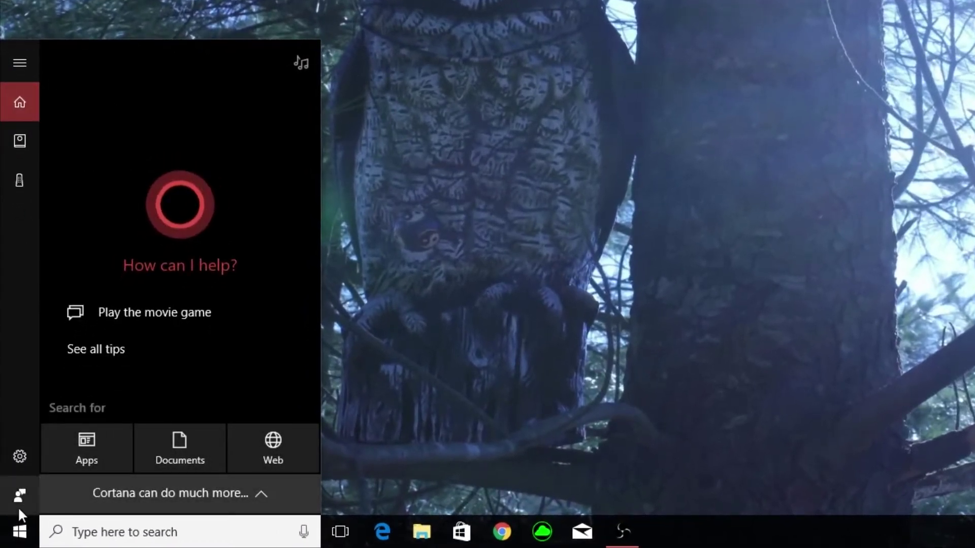
{"action": "left_click", "coordinate": [19, 65]}
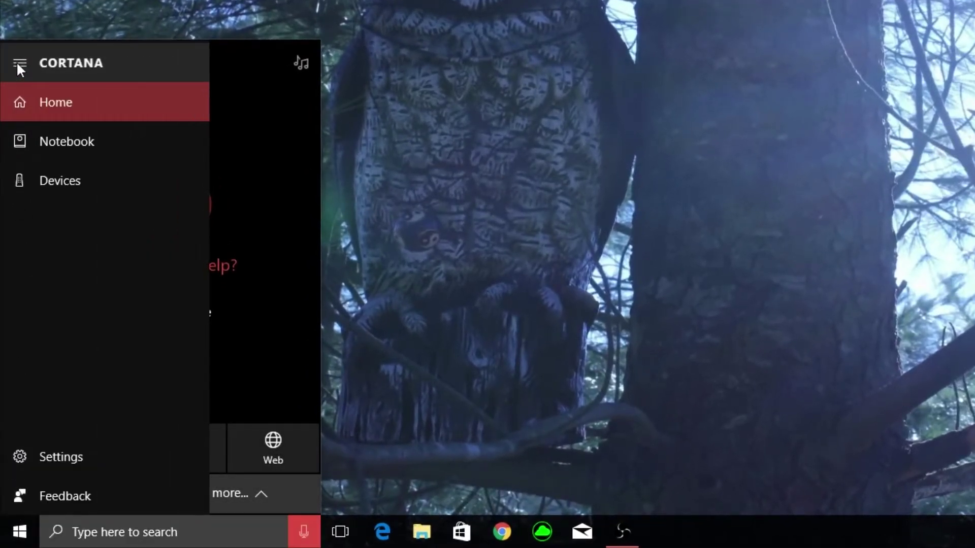
{"action": "left_click", "coordinate": [15, 62]}
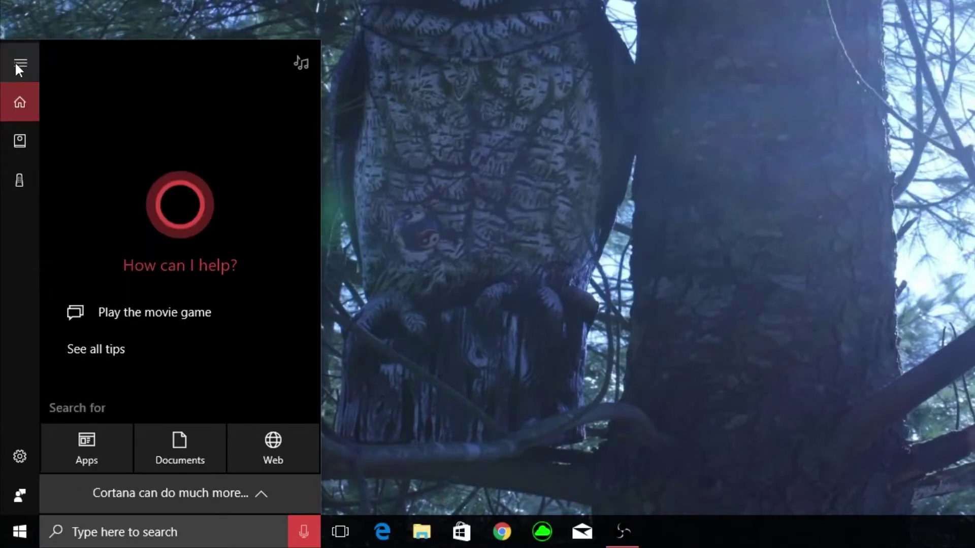
{"action": "left_click", "coordinate": [14, 62]}
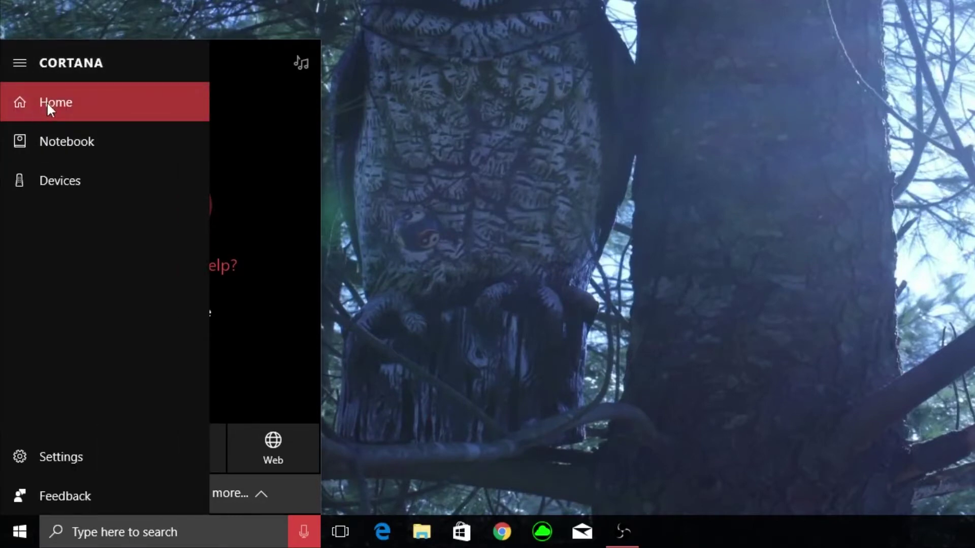
{"action": "left_click", "coordinate": [69, 141]}
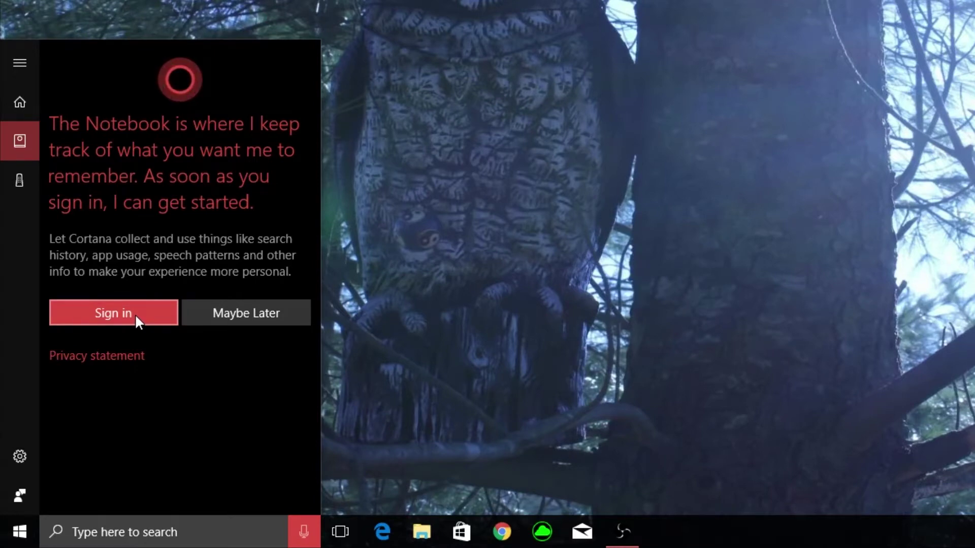
Step: Sign in to Cortana with the existing Microsoft account
{"action": "left_click", "coordinate": [135, 314]}
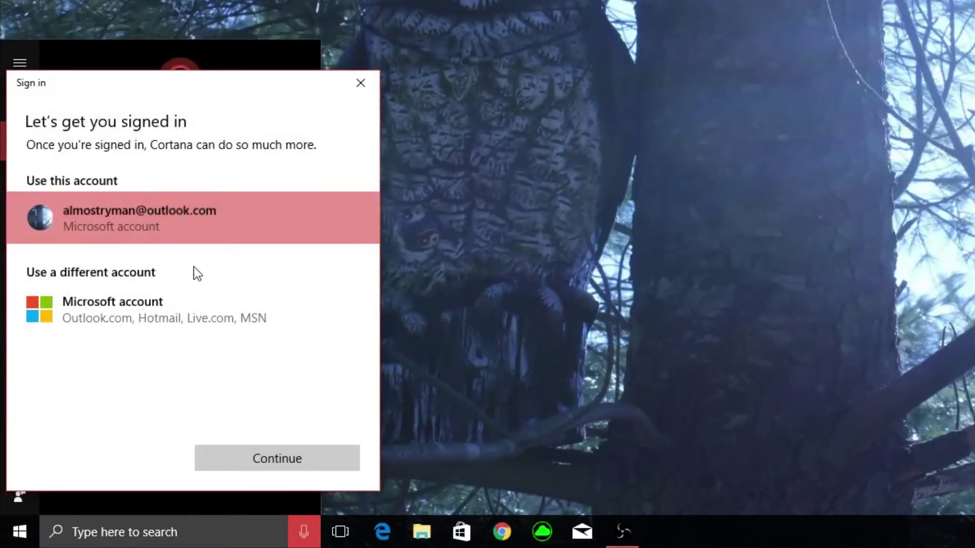
{"action": "left_click", "coordinate": [263, 449]}
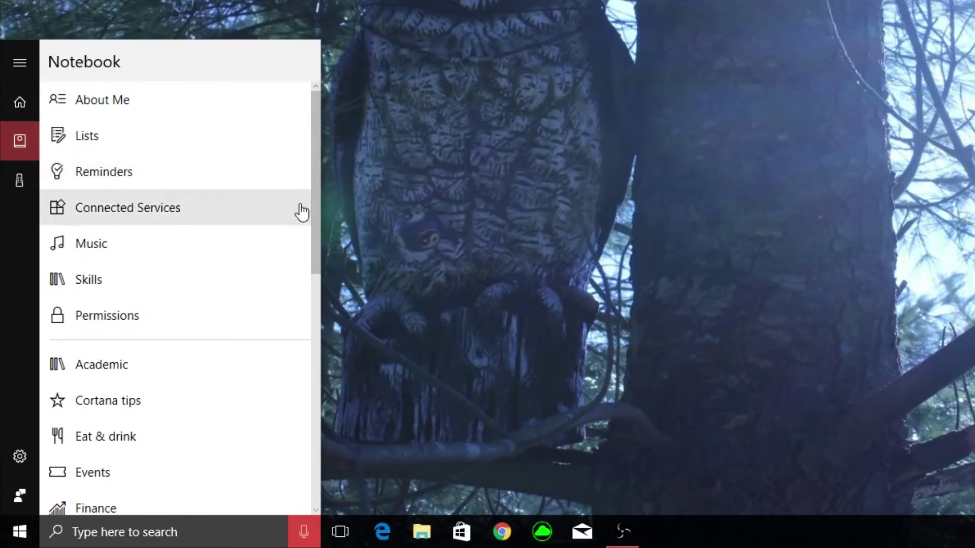
{"action": "left_click", "coordinate": [145, 145]}
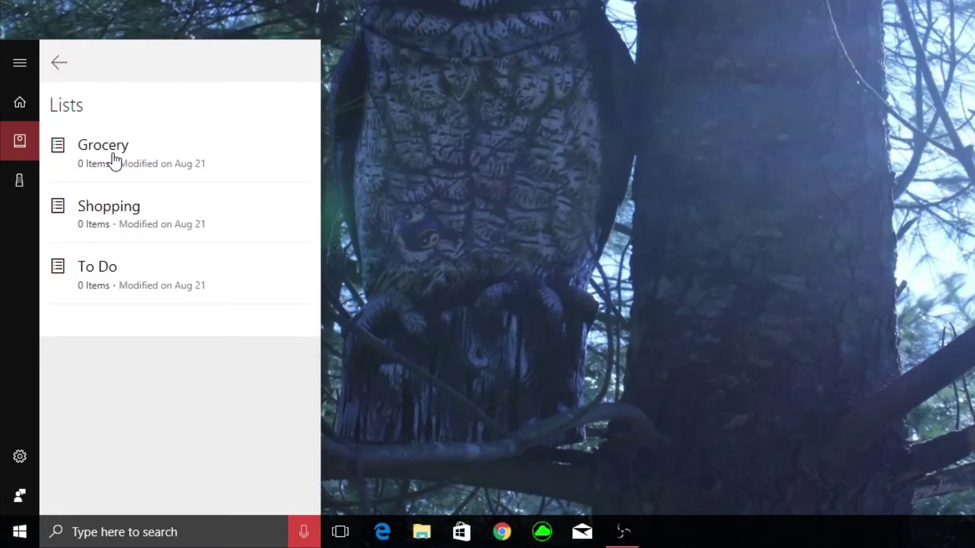
{"action": "left_click", "coordinate": [61, 62]}
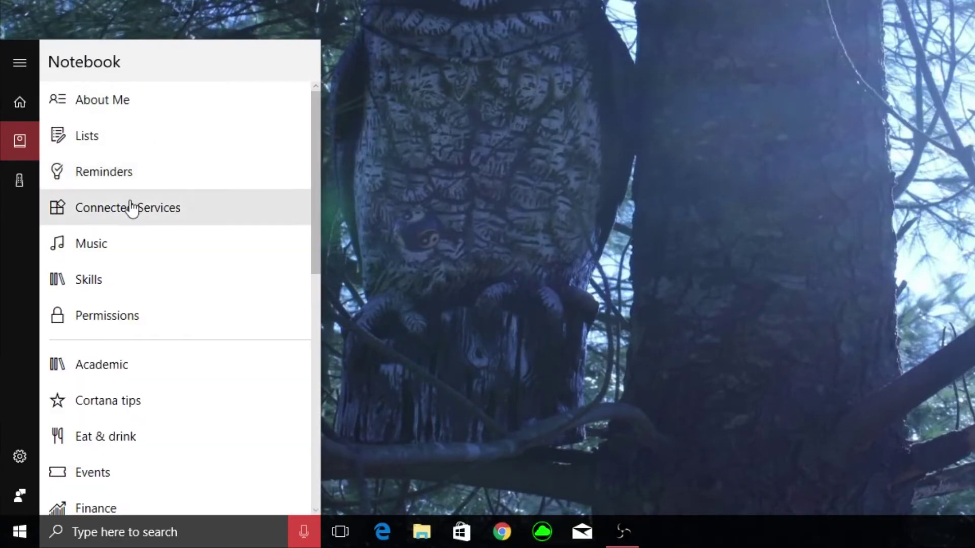
{"action": "left_click", "coordinate": [131, 184]}
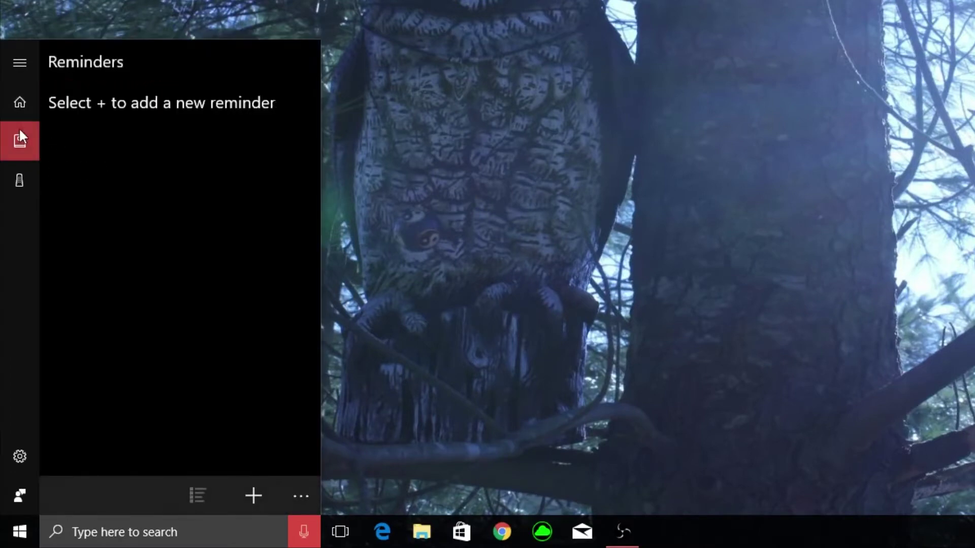
{"action": "left_click", "coordinate": [33, 137]}
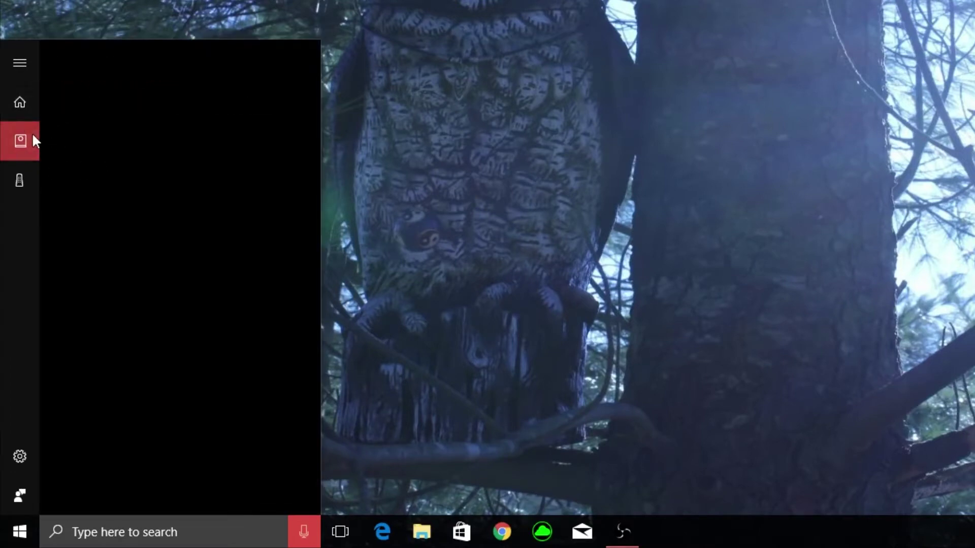
{"action": "scroll", "coordinate": [155, 188], "scroll_direction": "down", "scroll_amount": 3}
{"action": "scroll", "coordinate": [142, 193], "scroll_direction": "down", "scroll_amount": 3}
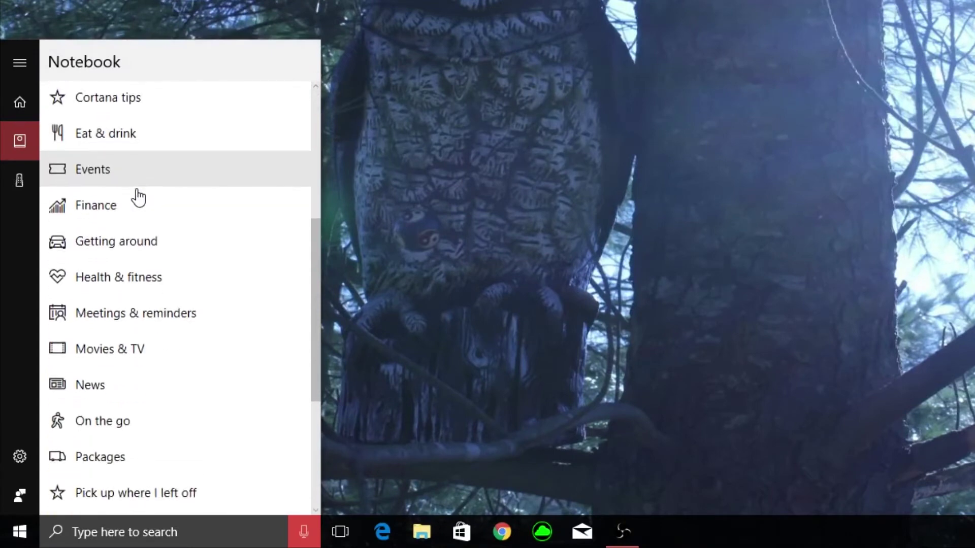
{"action": "scroll", "coordinate": [135, 196], "scroll_direction": "up", "scroll_amount": 2}
{"action": "left_click", "coordinate": [130, 151]}
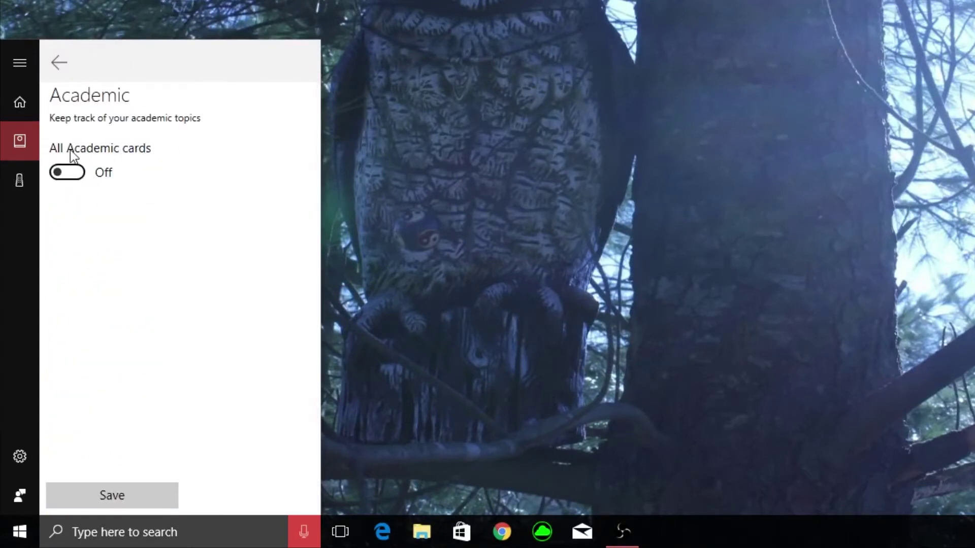
{"action": "left_click", "coordinate": [57, 62]}
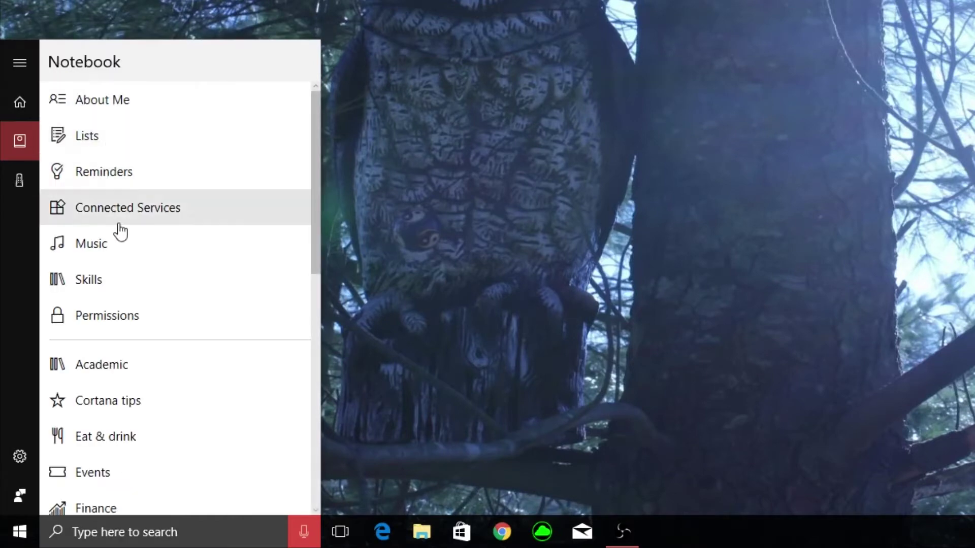
{"action": "left_click", "coordinate": [120, 398]}
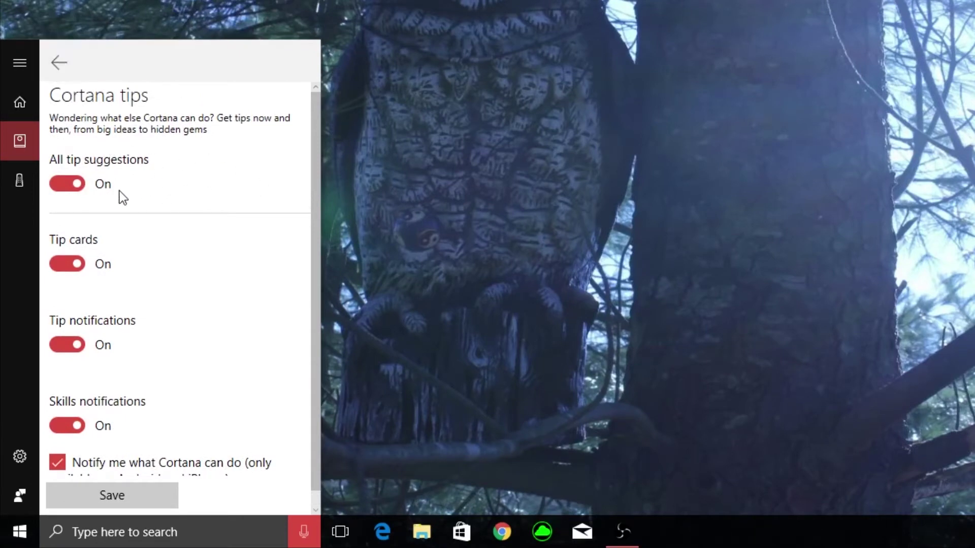
{"action": "left_click", "coordinate": [54, 68]}
{"action": "scroll", "coordinate": [175, 354], "scroll_direction": "down", "scroll_amount": 3}
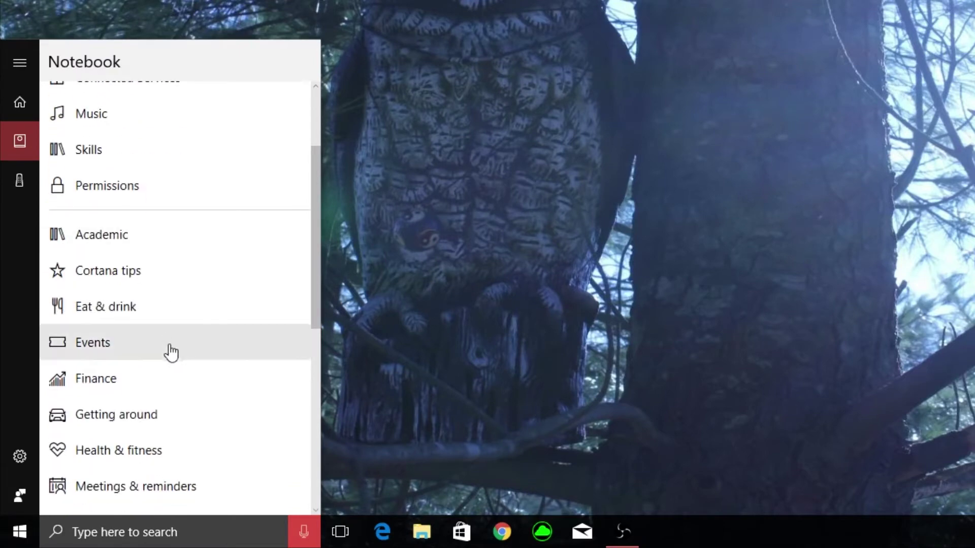
{"action": "left_click", "coordinate": [144, 310]}
{"action": "left_click", "coordinate": [57, 58]}
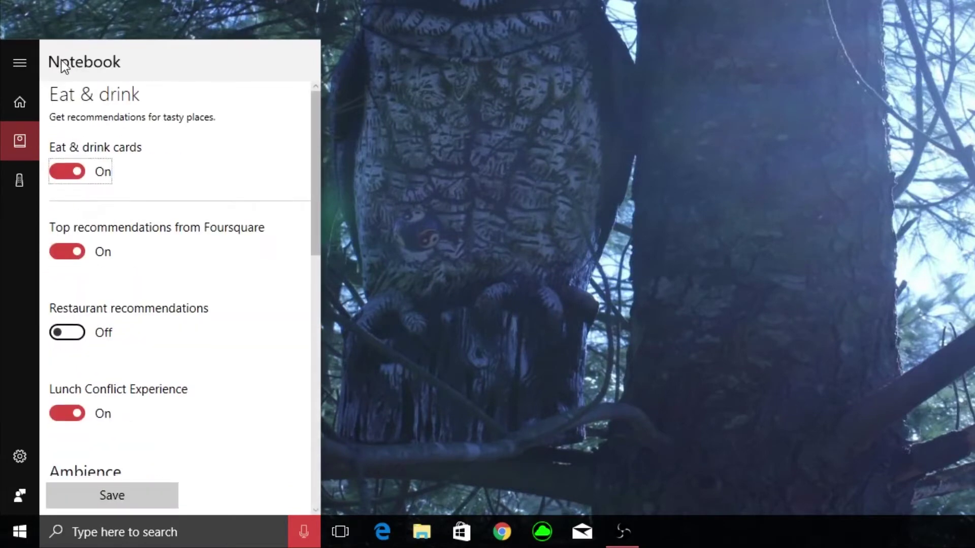
{"action": "left_click", "coordinate": [127, 472]}
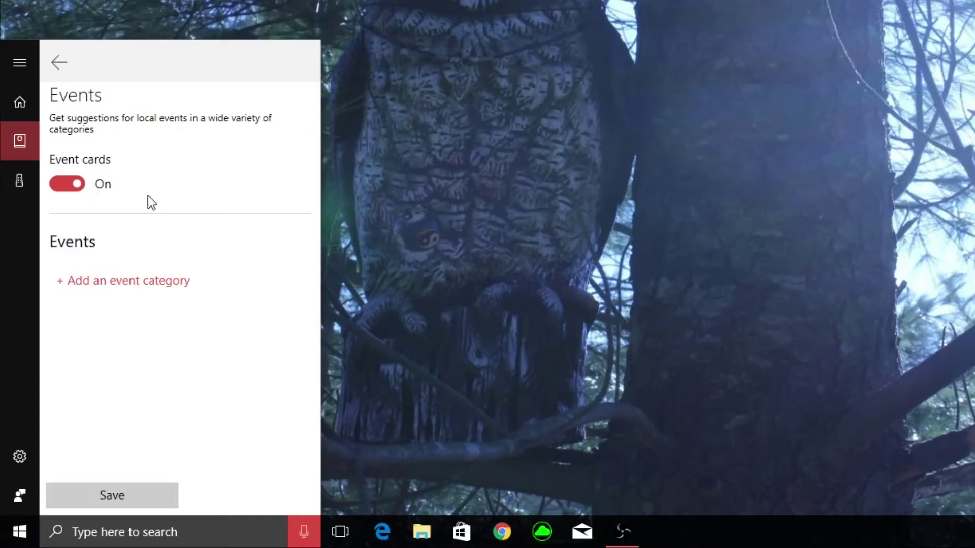
{"action": "left_click", "coordinate": [59, 64]}
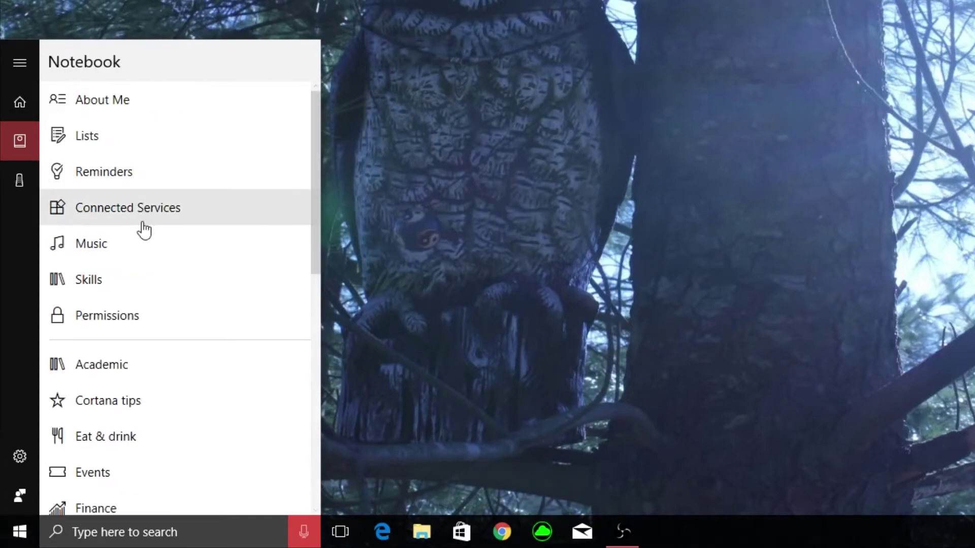
{"action": "scroll", "coordinate": [153, 339], "scroll_direction": "down", "scroll_amount": 3}
{"action": "scroll", "coordinate": [153, 339], "scroll_direction": "down", "scroll_amount": 1}
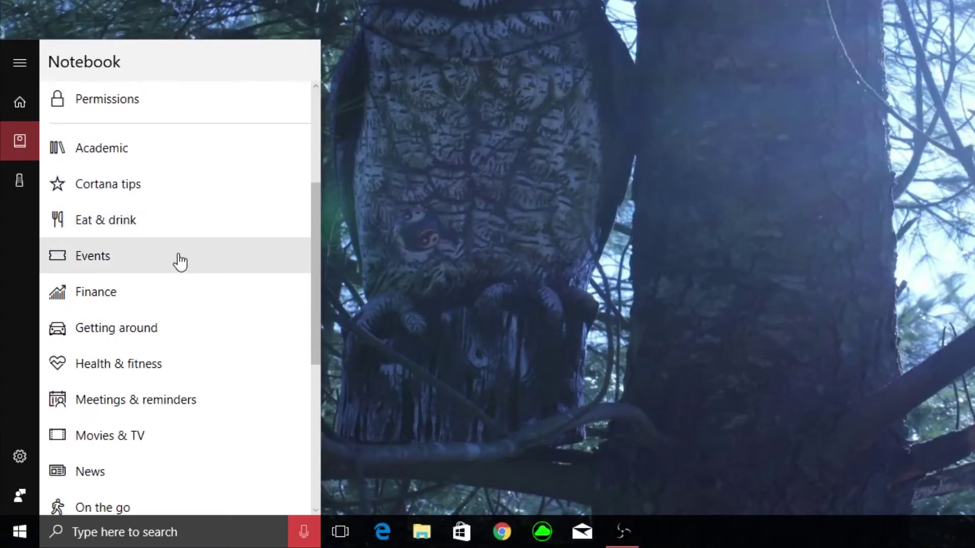
{"action": "left_click", "coordinate": [20, 107]}
Step: Open the Notebook and look through the Travel settings before returning to the list
{"action": "scroll", "coordinate": [207, 321], "scroll_direction": "down", "scroll_amount": 10}
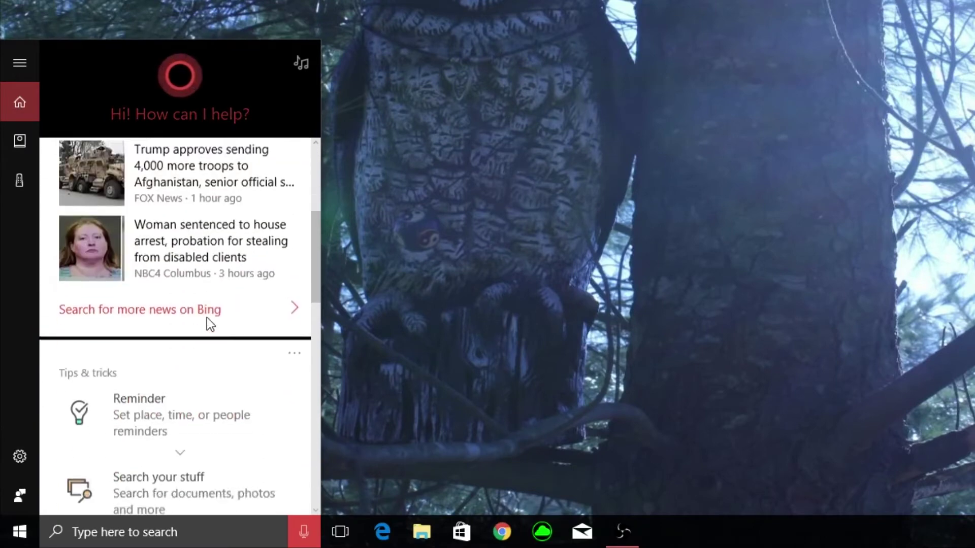
{"action": "scroll", "coordinate": [209, 333], "scroll_direction": "down", "scroll_amount": 4}
{"action": "scroll", "coordinate": [209, 334], "scroll_direction": "up", "scroll_amount": 4}
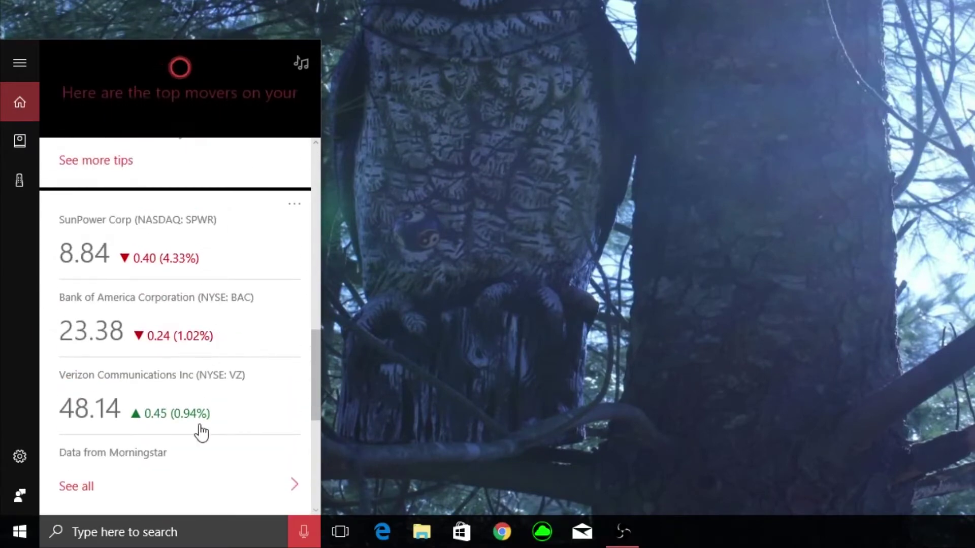
{"action": "scroll", "coordinate": [201, 396], "scroll_direction": "down", "scroll_amount": 5}
{"action": "scroll", "coordinate": [198, 418], "scroll_direction": "down", "scroll_amount": 1}
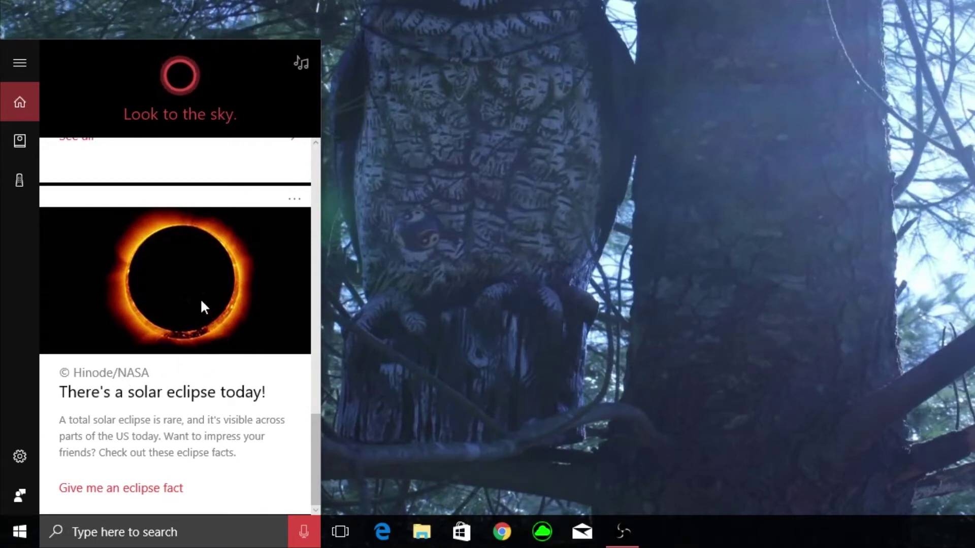
{"action": "scroll", "coordinate": [201, 302], "scroll_direction": "up", "scroll_amount": 12}
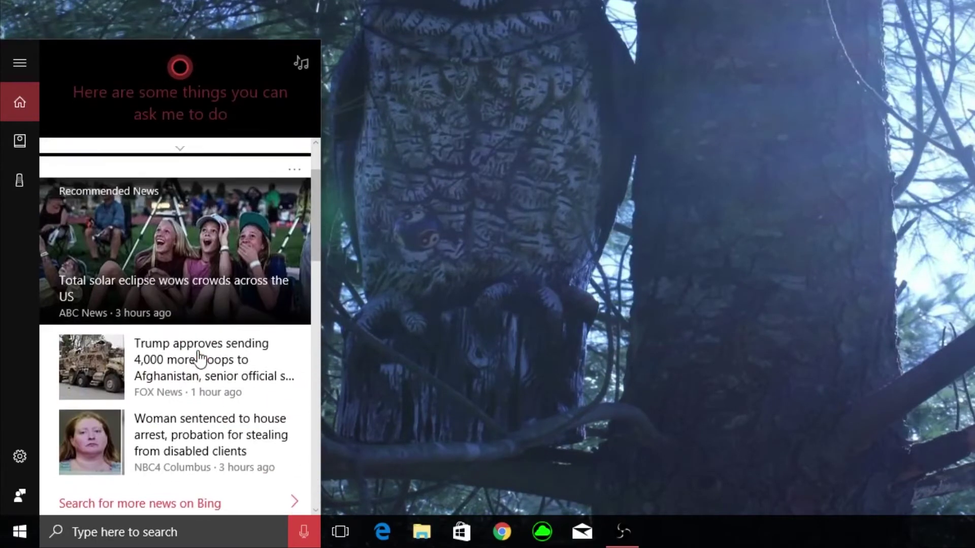
{"action": "left_click", "coordinate": [19, 141]}
{"action": "scroll", "coordinate": [180, 302], "scroll_direction": "down", "scroll_amount": 6}
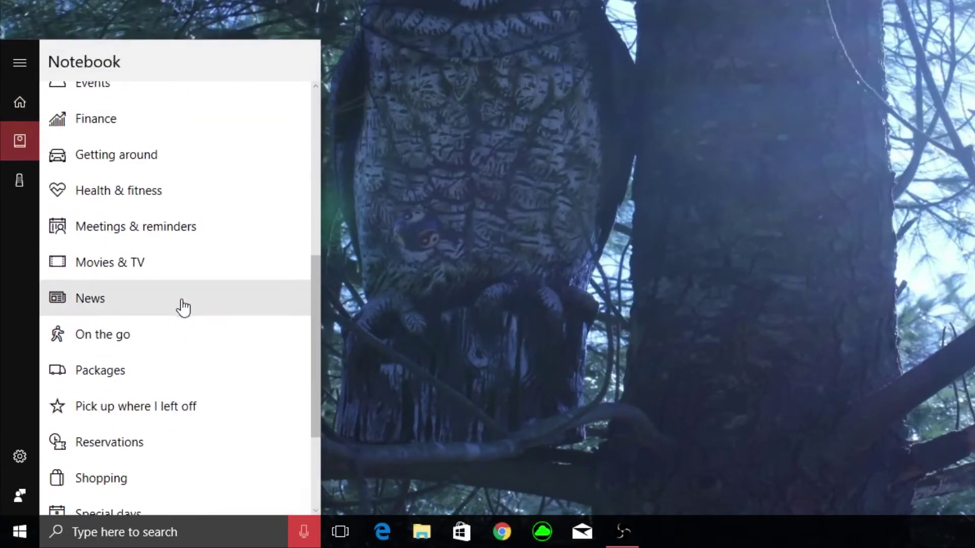
{"action": "scroll", "coordinate": [162, 333], "scroll_direction": "down", "scroll_amount": 4}
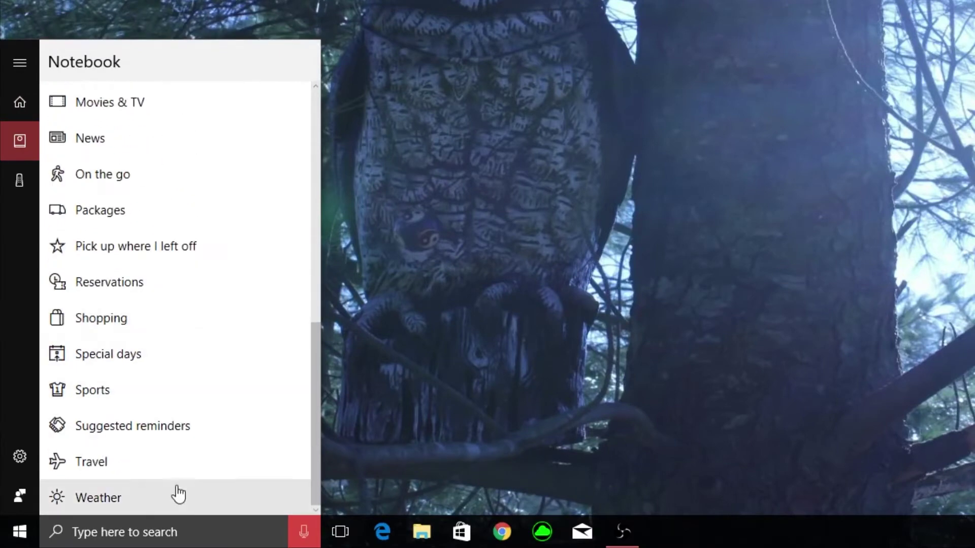
{"action": "left_click", "coordinate": [151, 462]}
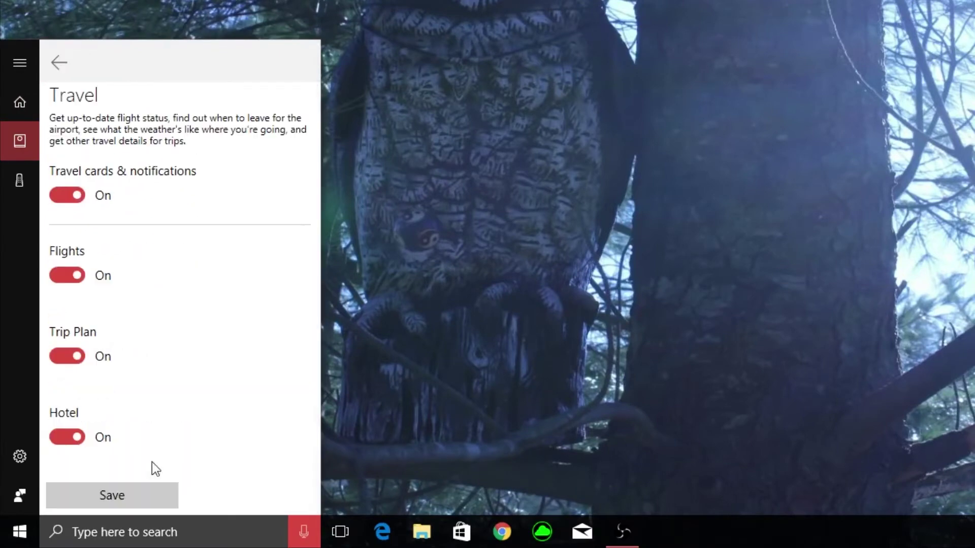
{"action": "left_click", "coordinate": [65, 58]}
Step: Review the Sports settings with Ohio State as a tracked team, then return to the Notebook list
{"action": "scroll", "coordinate": [183, 376], "scroll_direction": "down", "scroll_amount": 8}
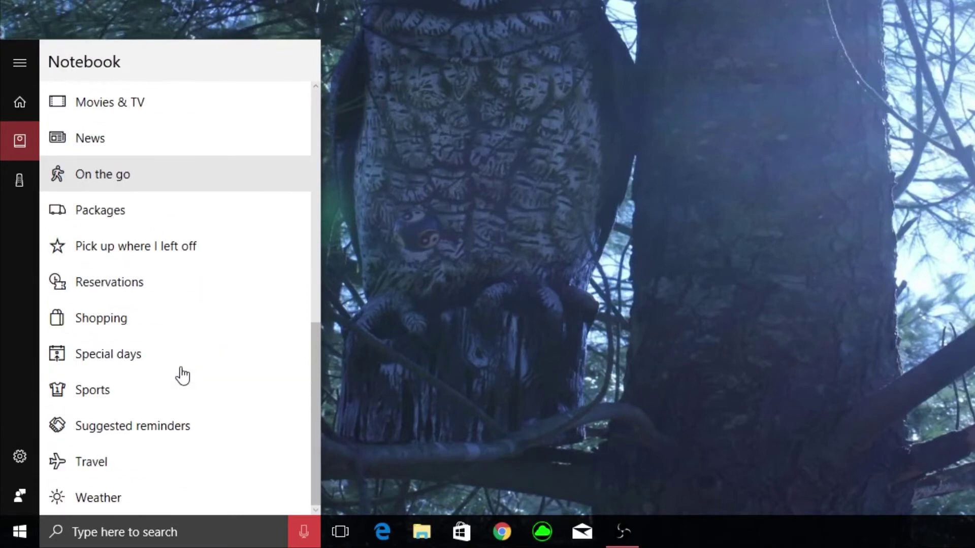
{"action": "left_click", "coordinate": [152, 394]}
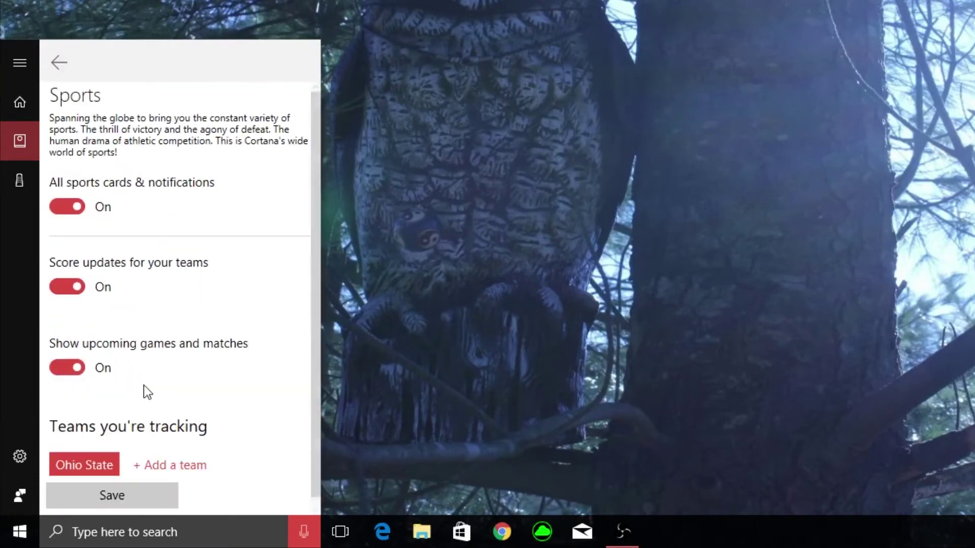
{"action": "scroll", "coordinate": [165, 272], "scroll_direction": "down", "scroll_amount": 1}
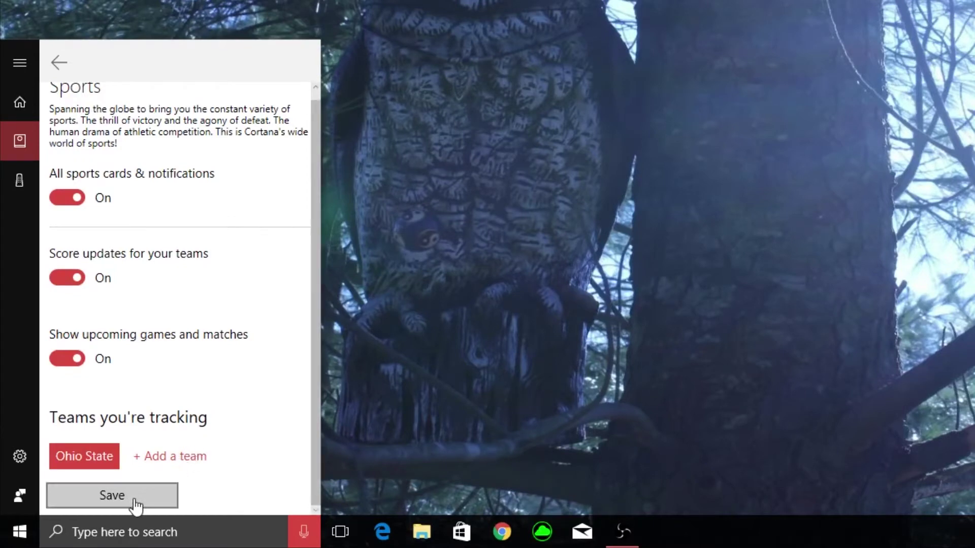
{"action": "left_click", "coordinate": [64, 63]}
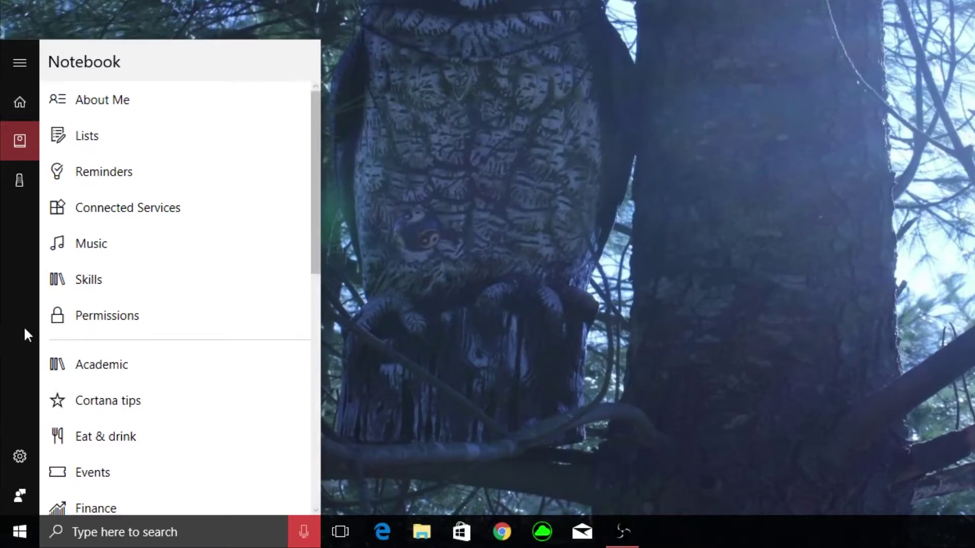
Step: Switch the Hey Cortana voice activation toggle On in settings, then close the Cortana panel
{"action": "left_click", "coordinate": [19, 459]}
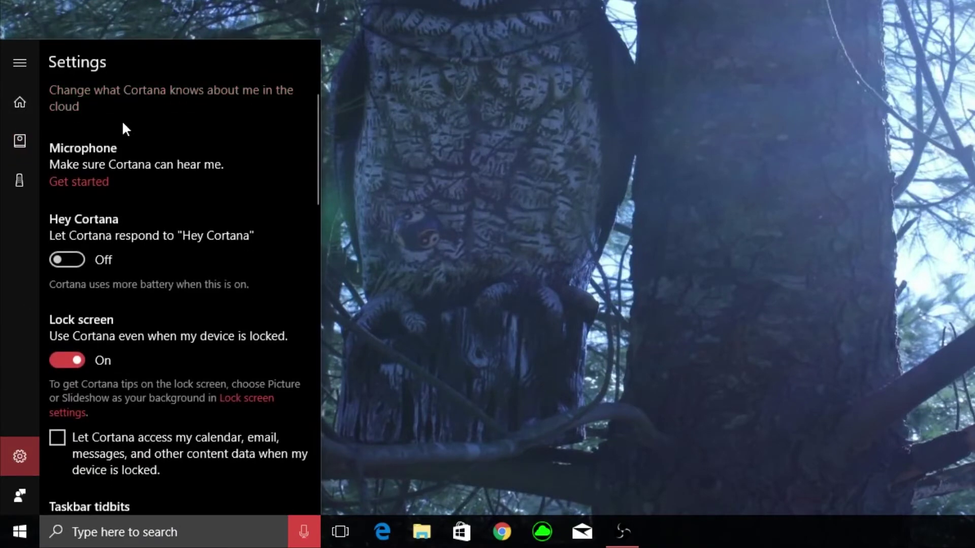
{"action": "scroll", "coordinate": [212, 192], "scroll_direction": "down", "scroll_amount": 3}
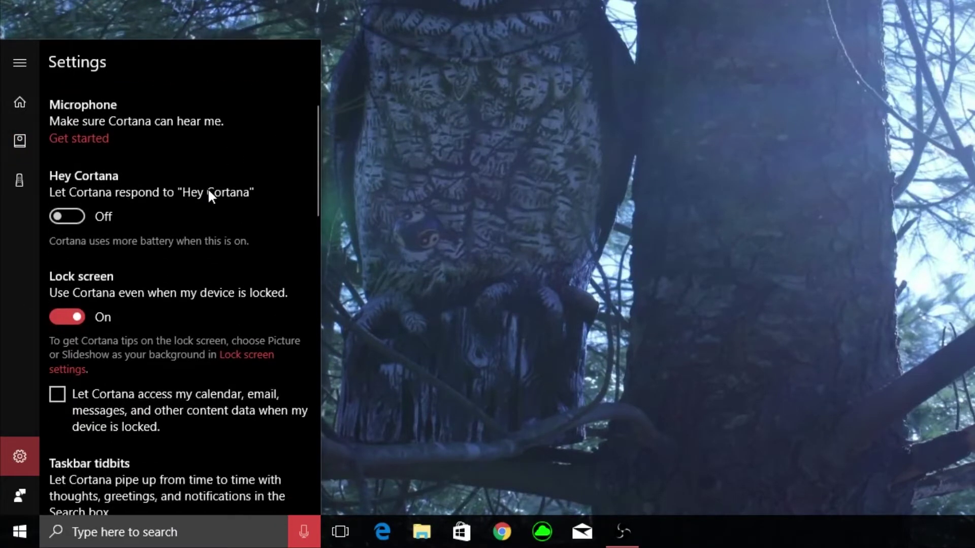
{"action": "scroll", "coordinate": [95, 264], "scroll_direction": "up", "scroll_amount": 3}
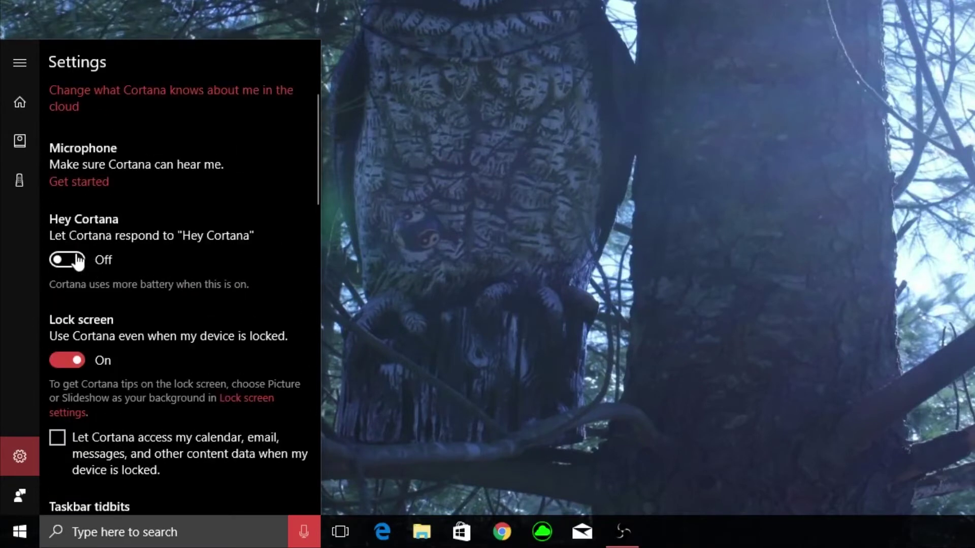
{"action": "left_click", "coordinate": [73, 261]}
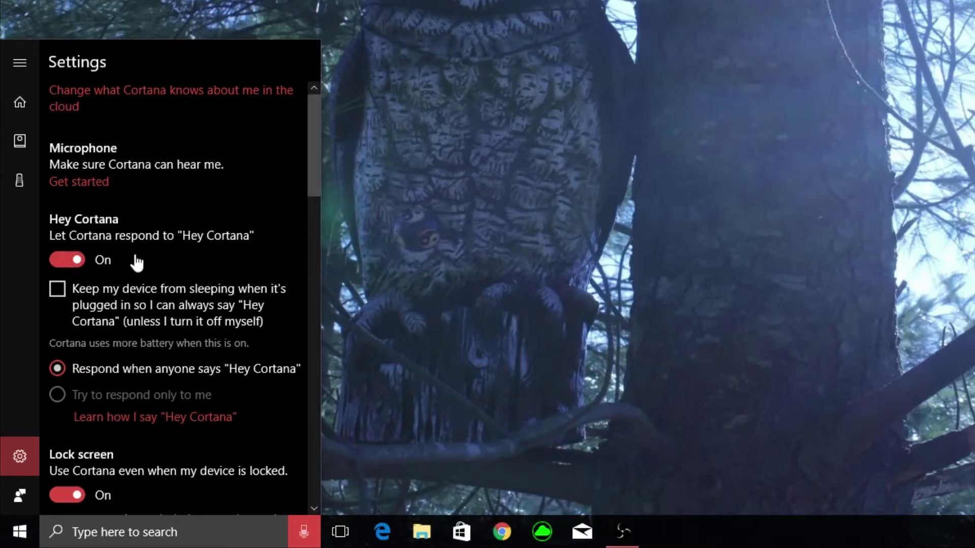
{"action": "left_click", "coordinate": [368, 421]}
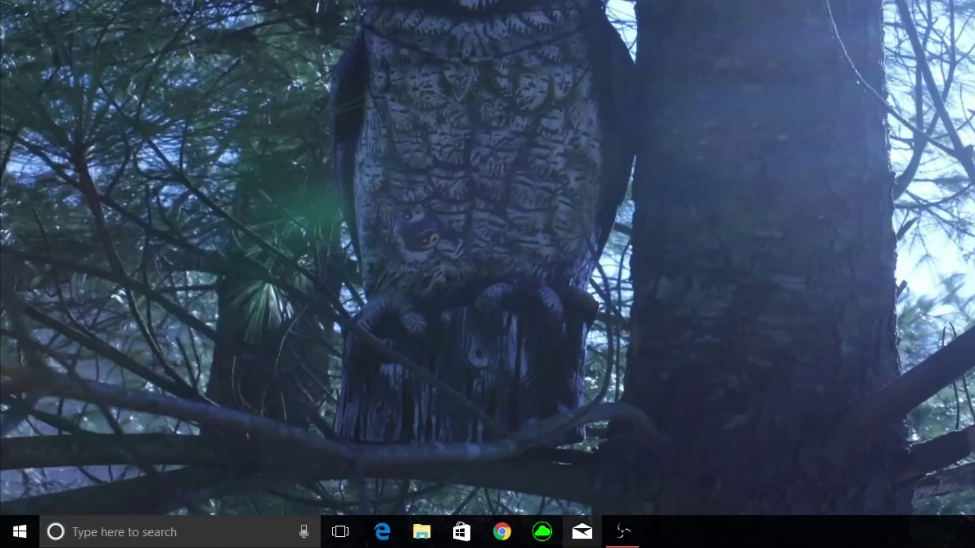
{"action": "left_click", "coordinate": [501, 531]}
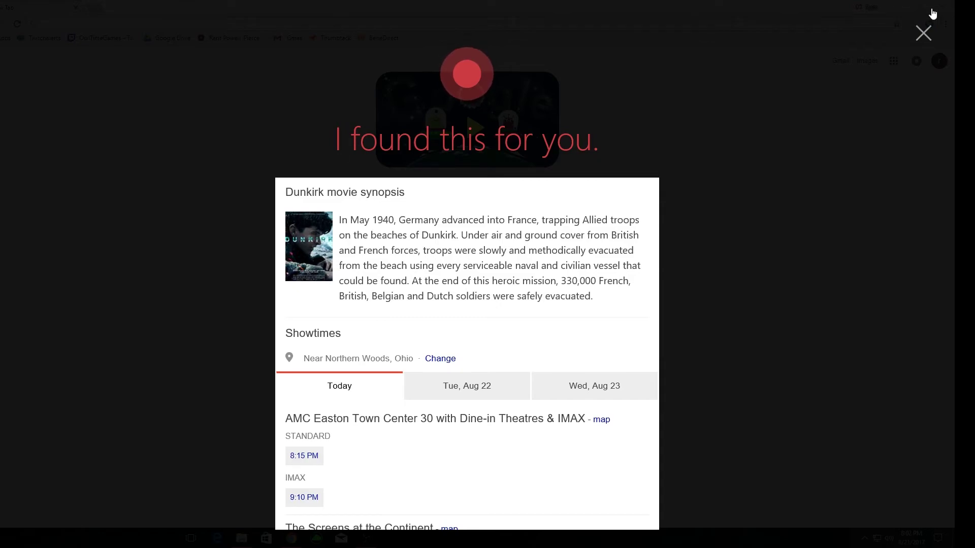
{"action": "left_click", "coordinate": [923, 33]}
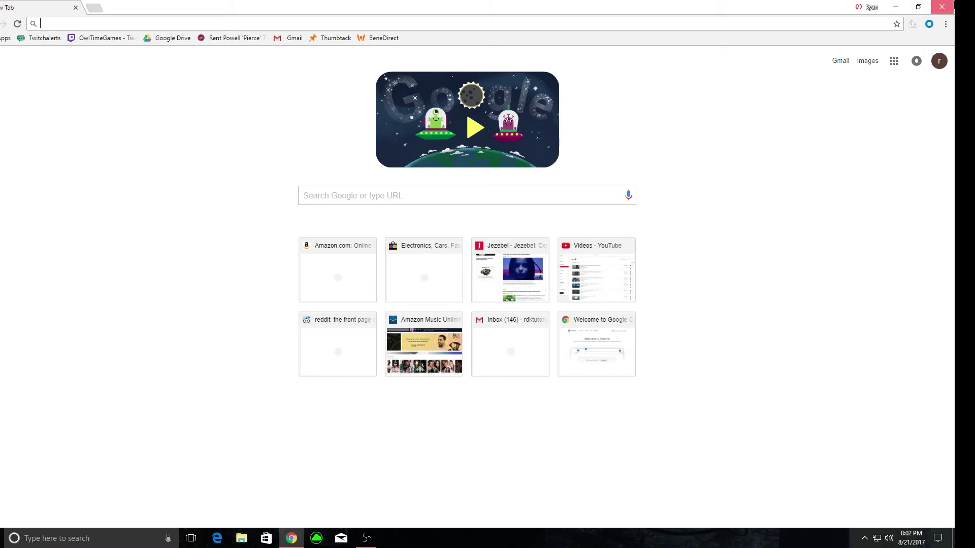
{"action": "left_click", "coordinate": [942, 7]}
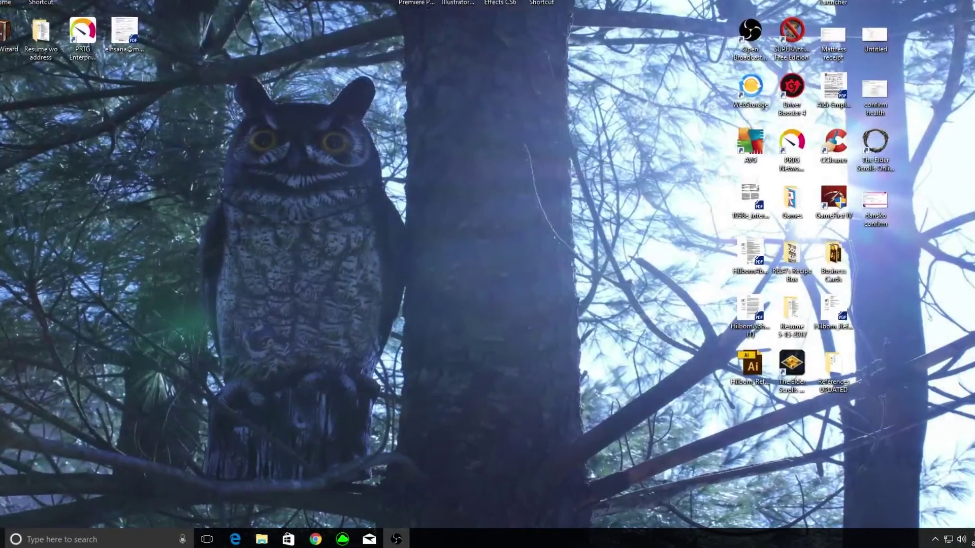
{"action": "key", "text": "super"}
Step: Set Cortana's Taskbar tidbits setting to Off and close the settings panel
{"action": "left_click", "coordinate": [72, 533]}
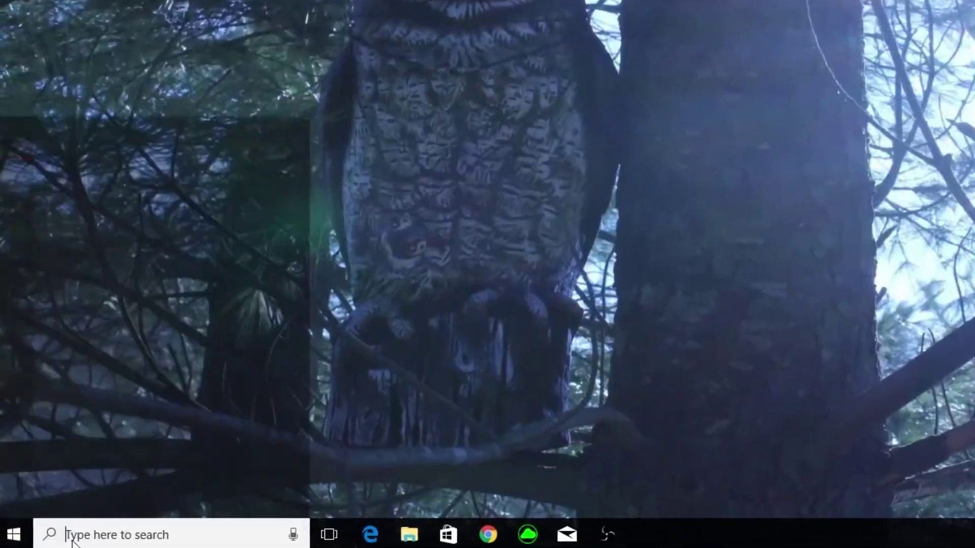
{"action": "left_click", "coordinate": [19, 455]}
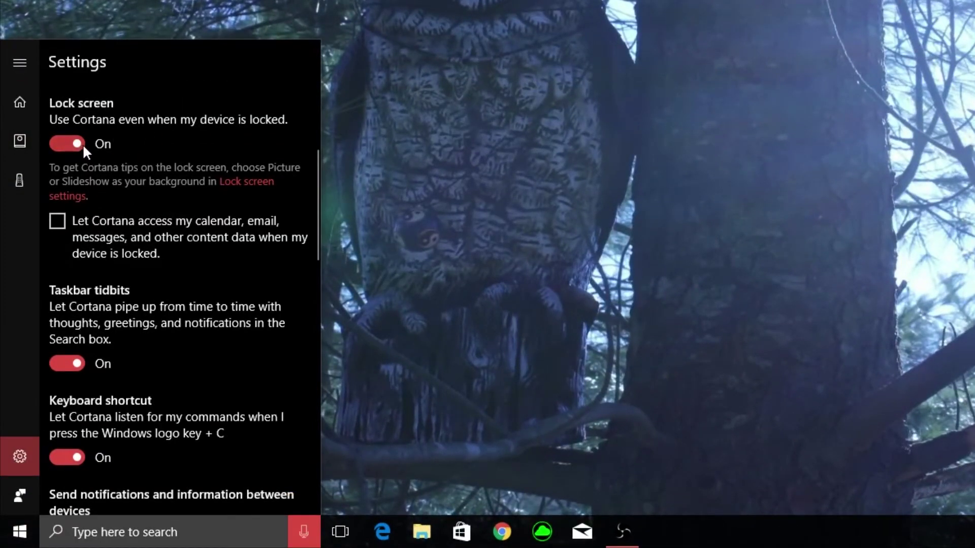
{"action": "scroll", "coordinate": [92, 161], "scroll_direction": "down", "scroll_amount": 3}
{"action": "scroll", "coordinate": [32, 160], "scroll_direction": "up", "scroll_amount": 2}
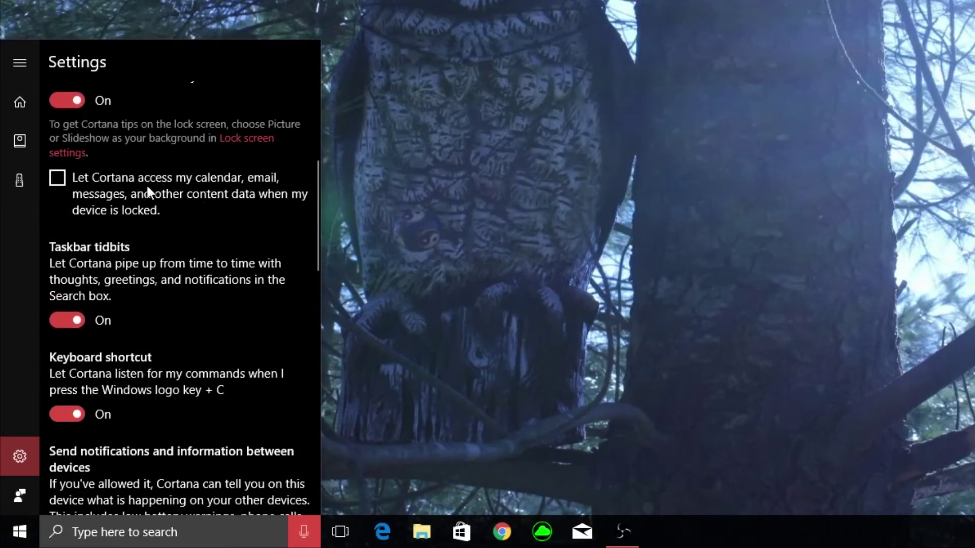
{"action": "scroll", "coordinate": [160, 219], "scroll_direction": "down", "scroll_amount": 3}
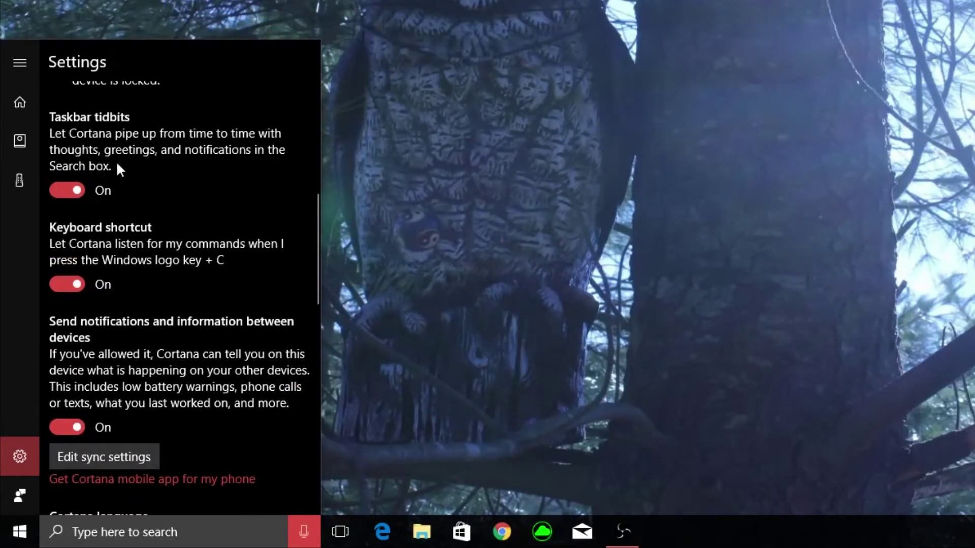
{"action": "scroll", "coordinate": [96, 212], "scroll_direction": "down", "scroll_amount": 3}
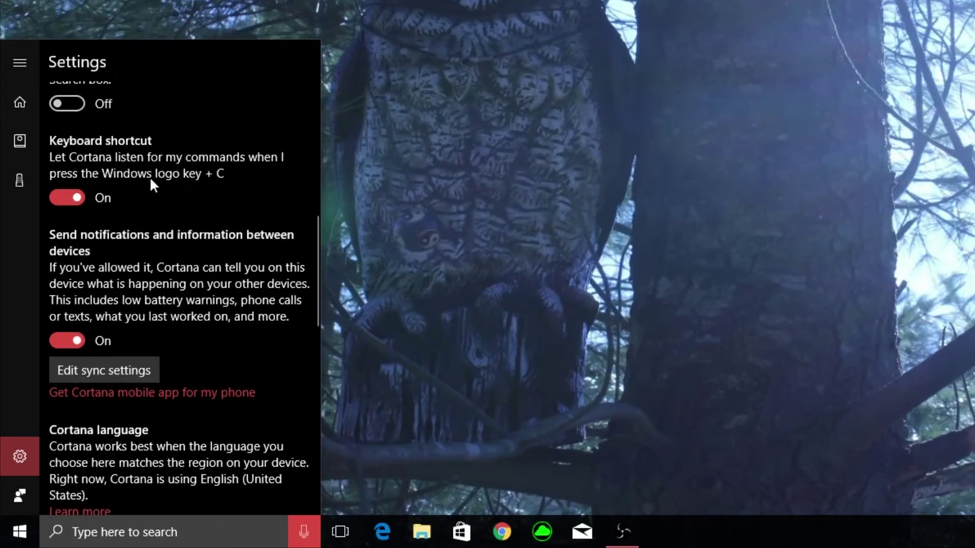
{"action": "left_click", "coordinate": [550, 35]}
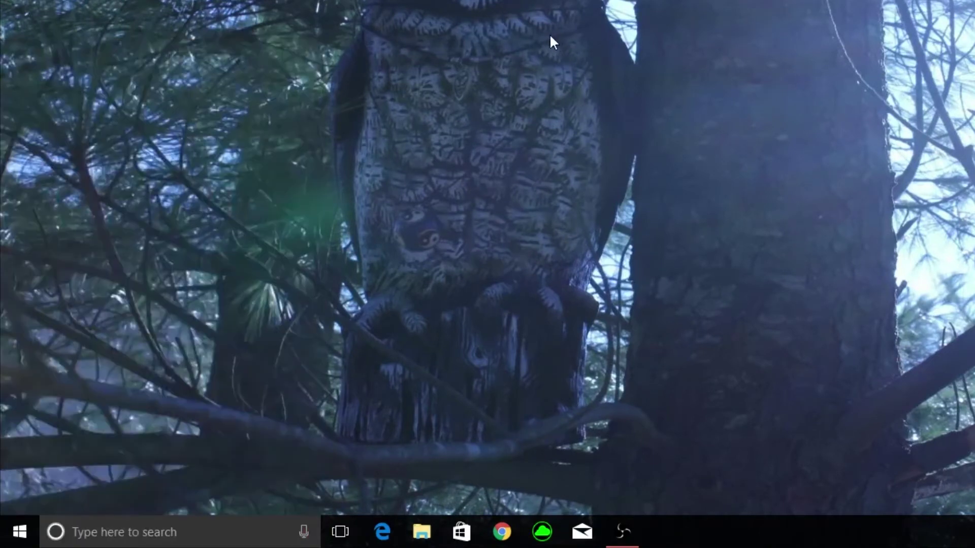
Step: Dismiss a misheard voice query, then ask 'Tell me a joke' and hear the chicken joke
{"action": "key", "text": "super+c"}
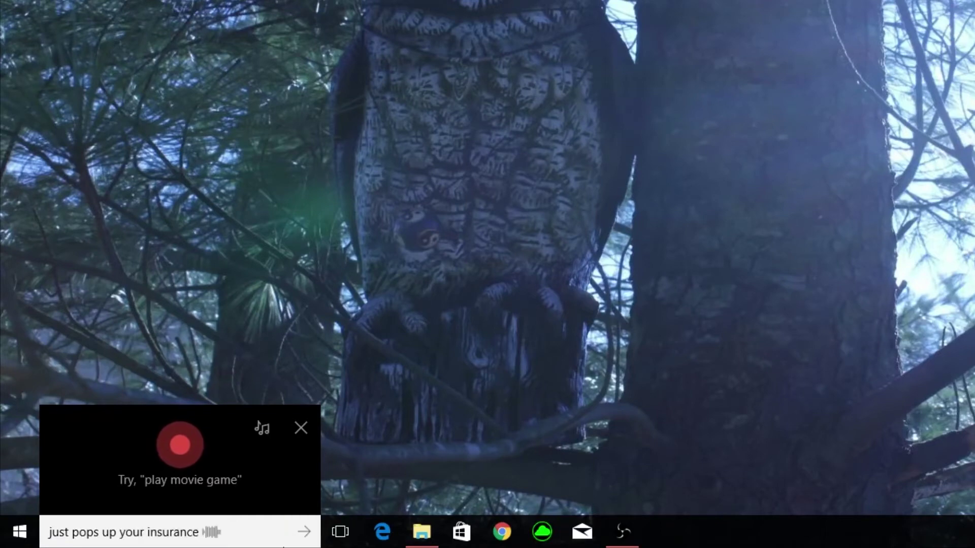
{"action": "left_click", "coordinate": [301, 427]}
{"action": "key", "text": "super+c"}
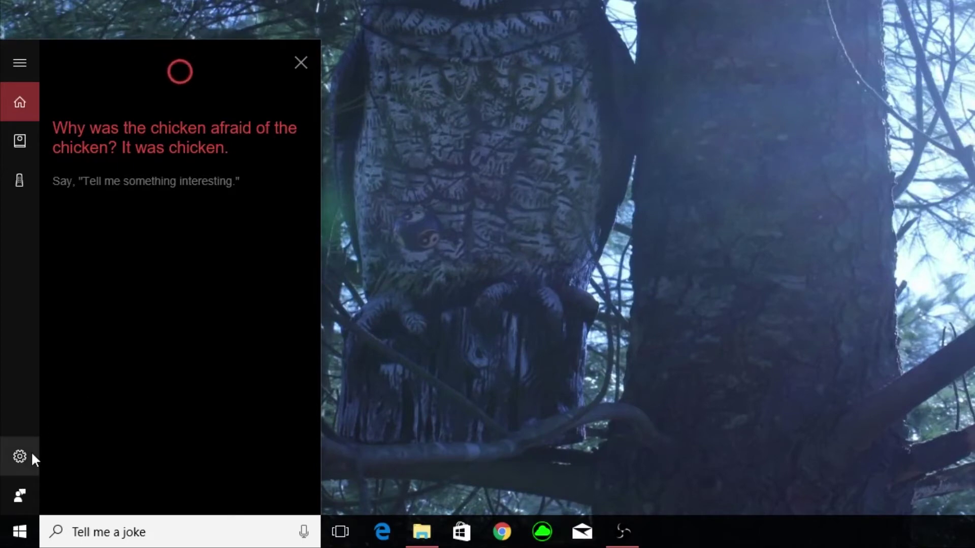
{"action": "left_click", "coordinate": [19, 460]}
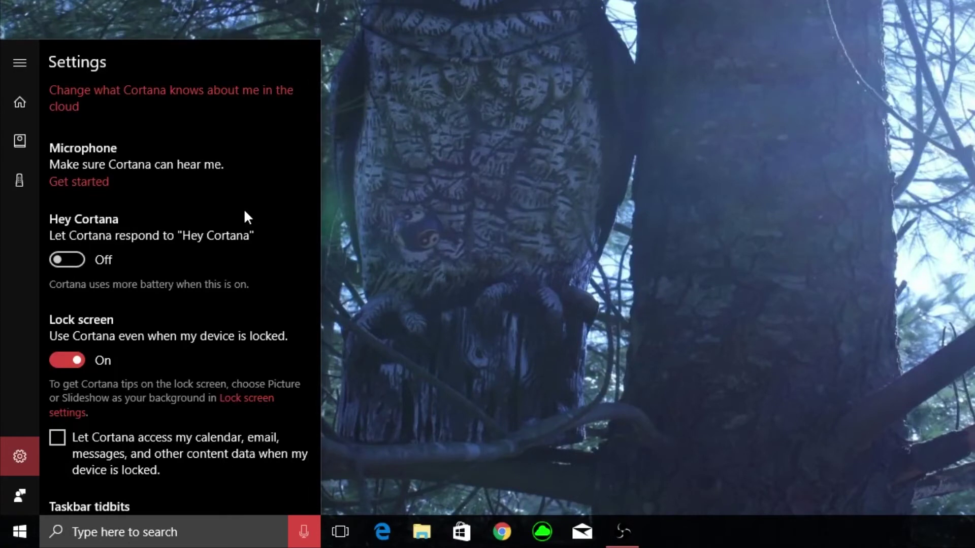
{"action": "scroll", "coordinate": [246, 208], "scroll_direction": "down", "scroll_amount": 5}
{"action": "scroll", "coordinate": [247, 204], "scroll_direction": "down", "scroll_amount": 3}
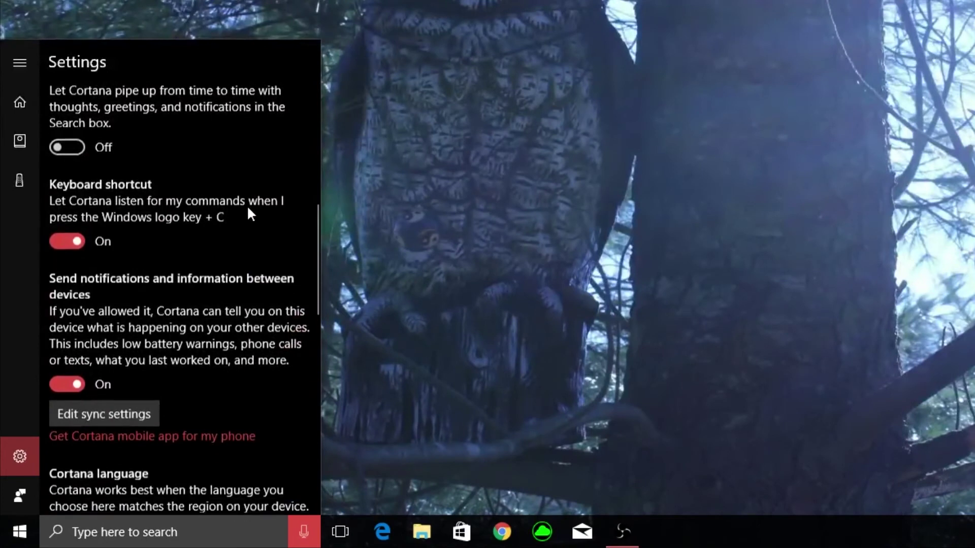
{"action": "scroll", "coordinate": [246, 205], "scroll_direction": "down", "scroll_amount": 3}
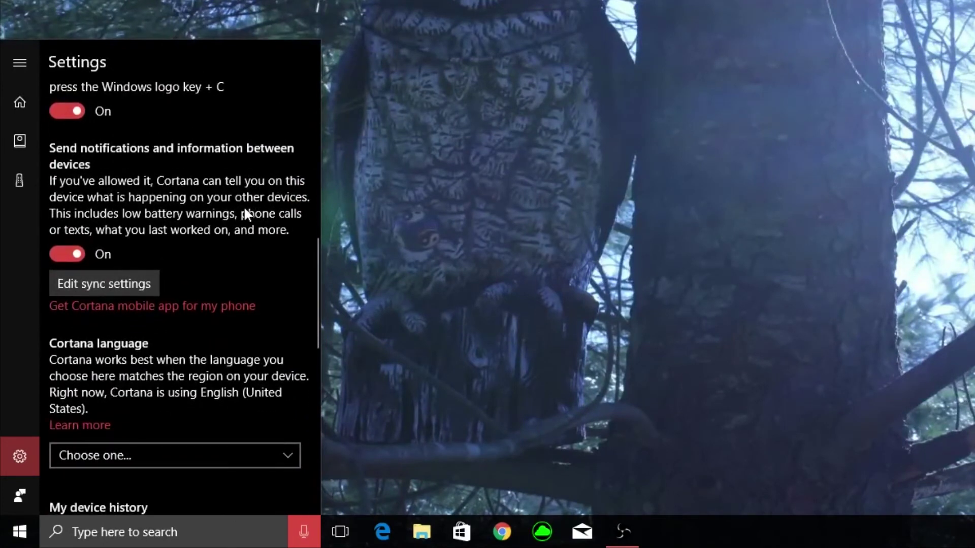
{"action": "scroll", "coordinate": [244, 208], "scroll_direction": "down", "scroll_amount": 3}
{"action": "scroll", "coordinate": [246, 209], "scroll_direction": "up", "scroll_amount": 2}
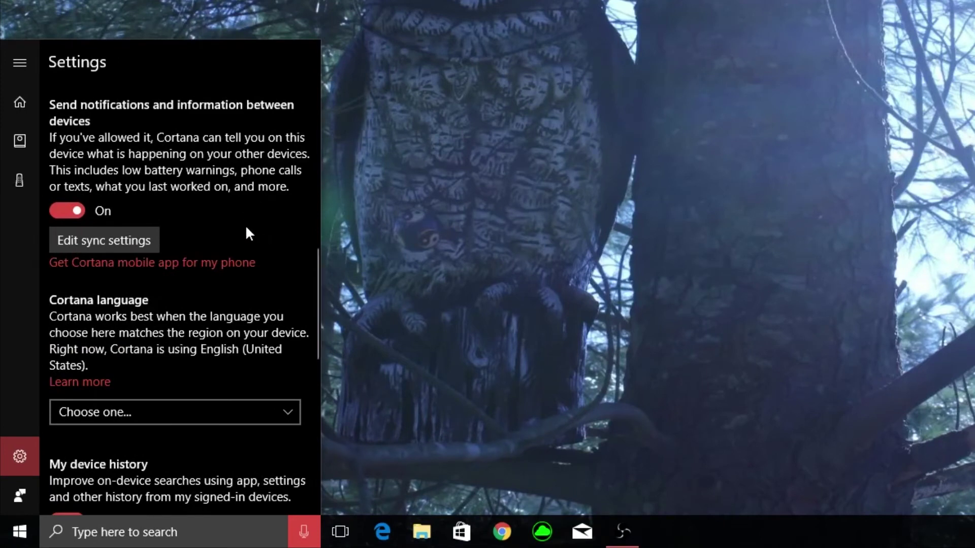
{"action": "scroll", "coordinate": [229, 221], "scroll_direction": "down", "scroll_amount": 3}
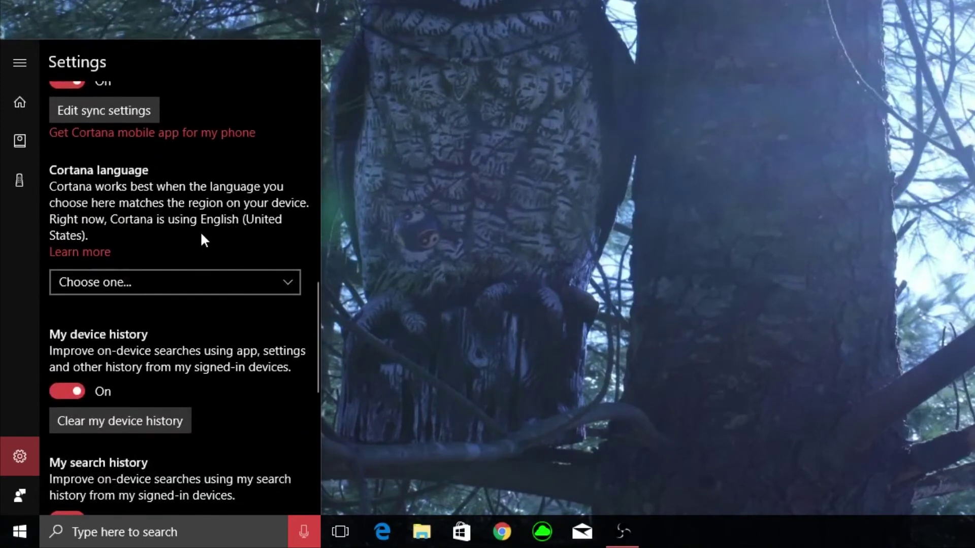
{"action": "scroll", "coordinate": [201, 241], "scroll_direction": "down", "scroll_amount": 2}
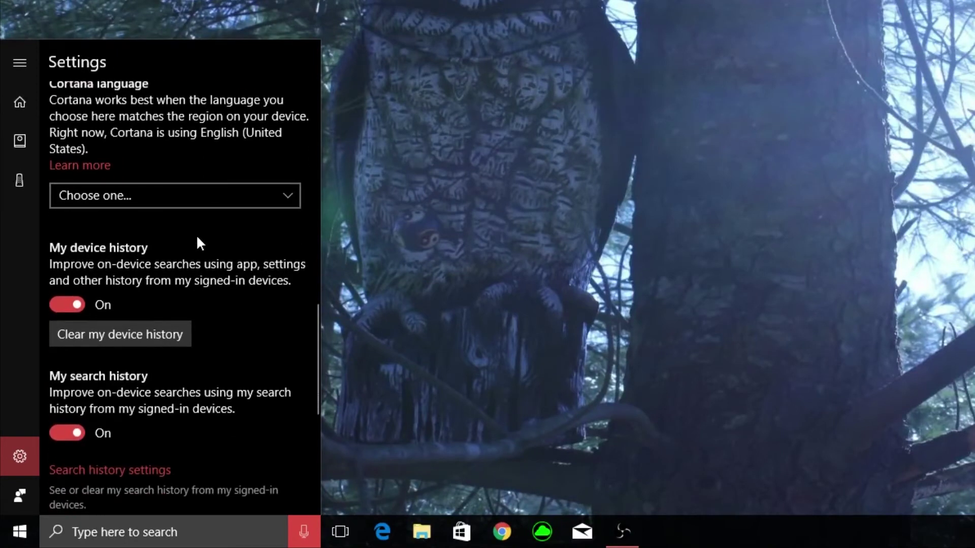
{"action": "scroll", "coordinate": [120, 324], "scroll_direction": "down", "scroll_amount": 8}
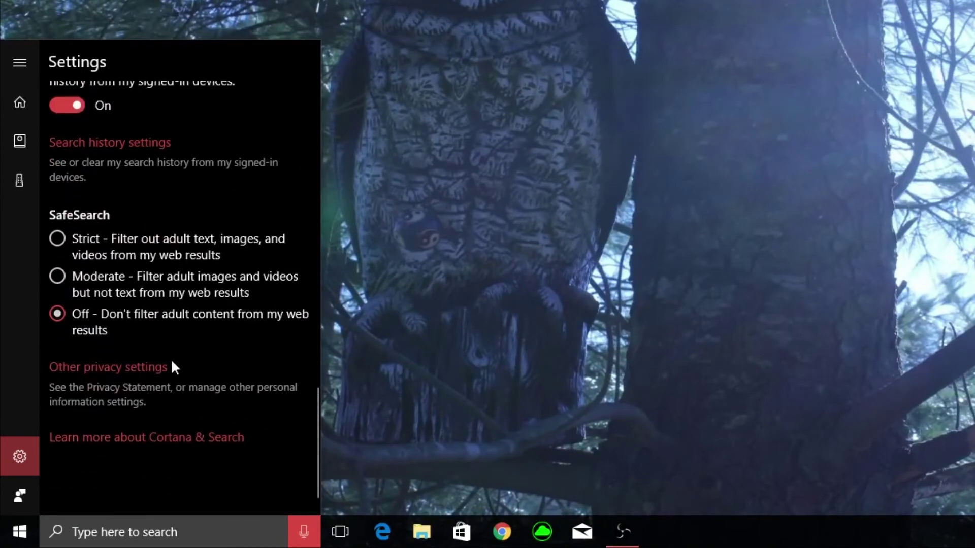
{"action": "scroll", "coordinate": [163, 305], "scroll_direction": "up", "scroll_amount": 10}
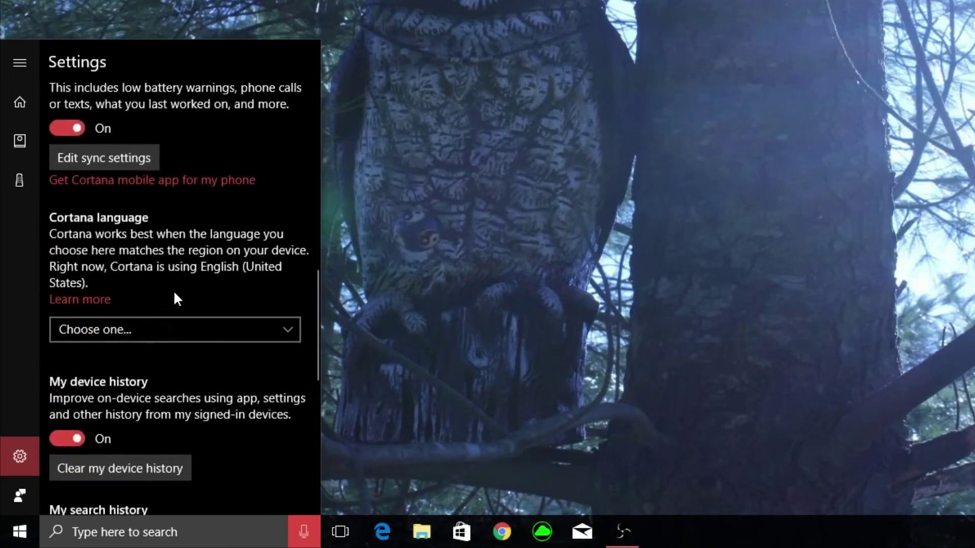
{"action": "scroll", "coordinate": [175, 290], "scroll_direction": "up", "scroll_amount": 8}
{"action": "scroll", "coordinate": [183, 293], "scroll_direction": "up", "scroll_amount": 3}
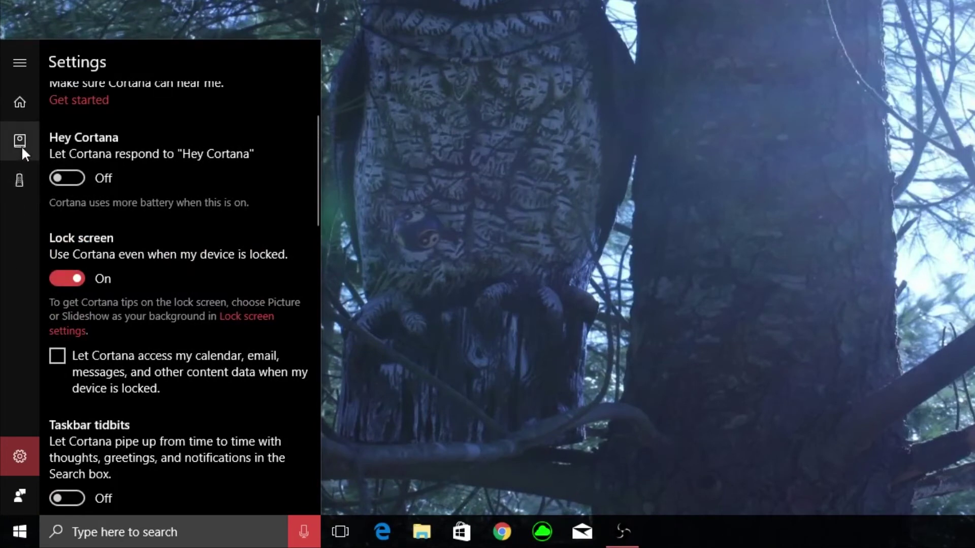
Step: View the speaker setup page, then return to the Home feed showing weather and news
{"action": "left_click", "coordinate": [19, 180]}
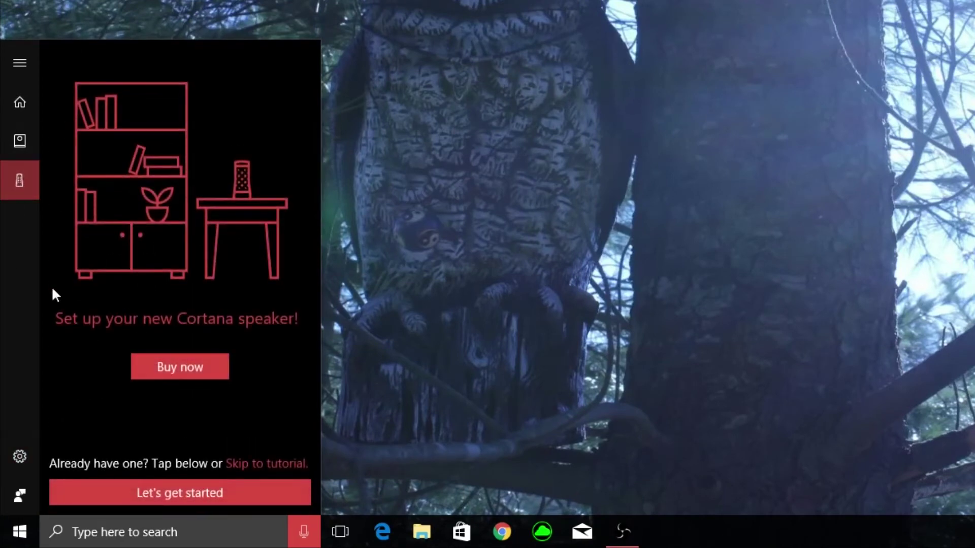
{"action": "left_click", "coordinate": [26, 67]}
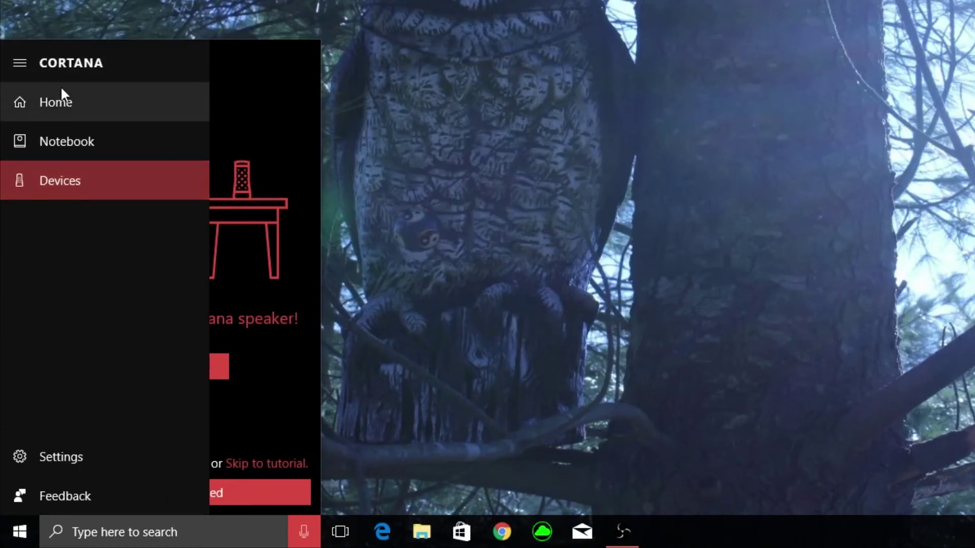
{"action": "left_click", "coordinate": [20, 62]}
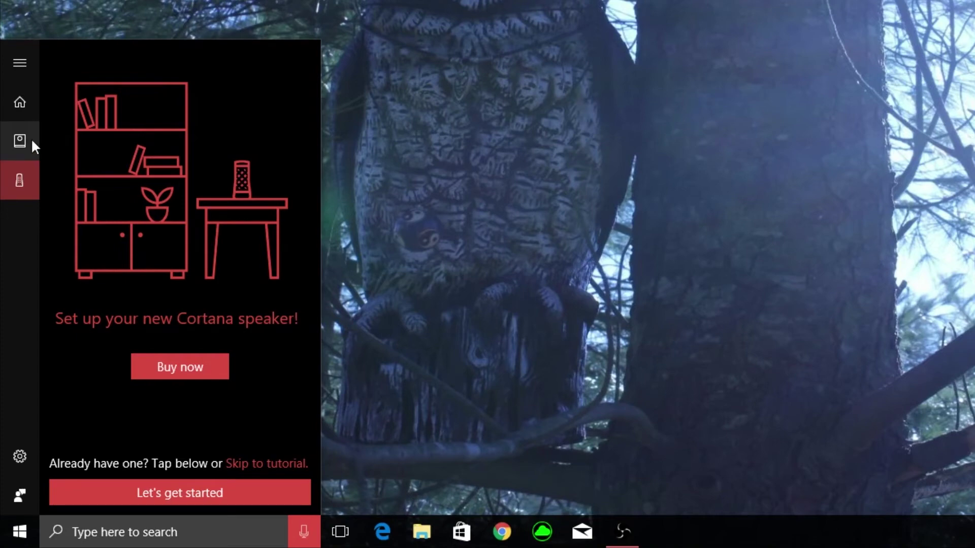
{"action": "left_click", "coordinate": [20, 113]}
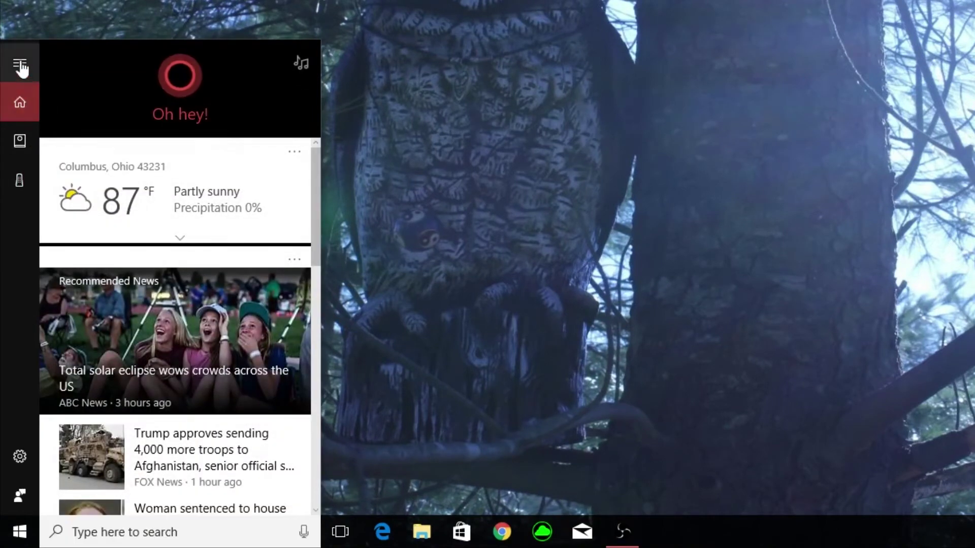
Step: Show Connected Services with Office 365 and Outlook.com on, then ask by voice to 'open my calendar'
{"action": "left_click", "coordinate": [20, 66]}
{"action": "left_click", "coordinate": [99, 143]}
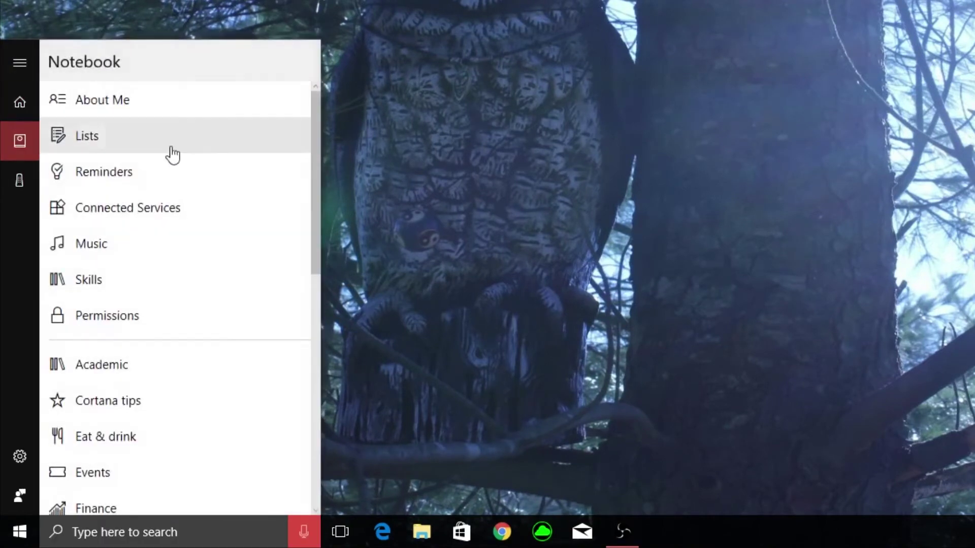
{"action": "left_click", "coordinate": [124, 216]}
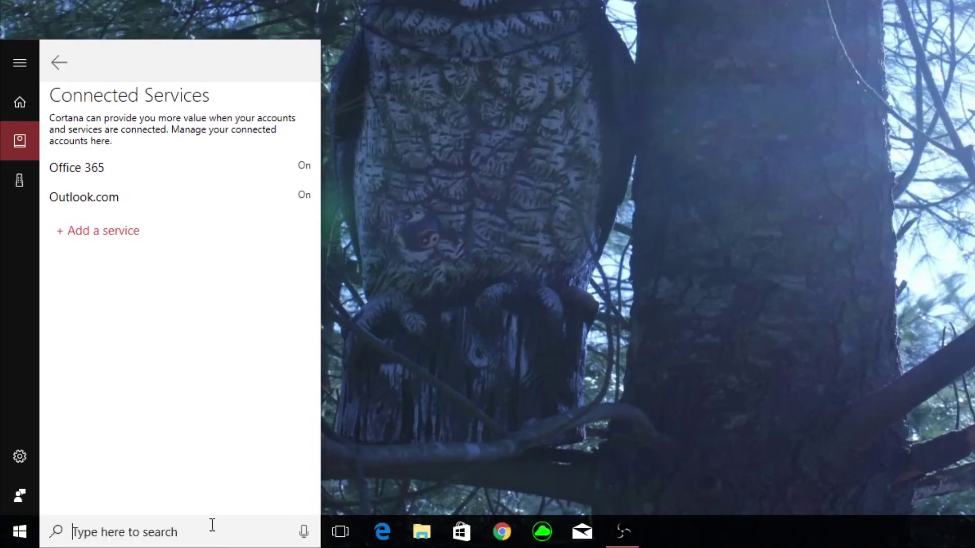
{"action": "left_click", "coordinate": [303, 531]}
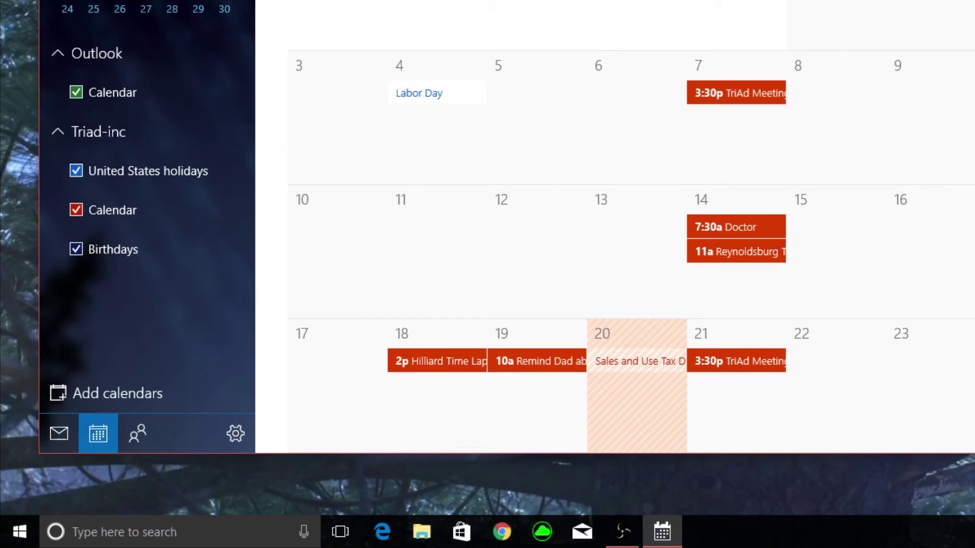
Step: Close the Calendar app with Alt+F4 after reviewing the month's events
{"action": "key", "text": "alt+F4"}
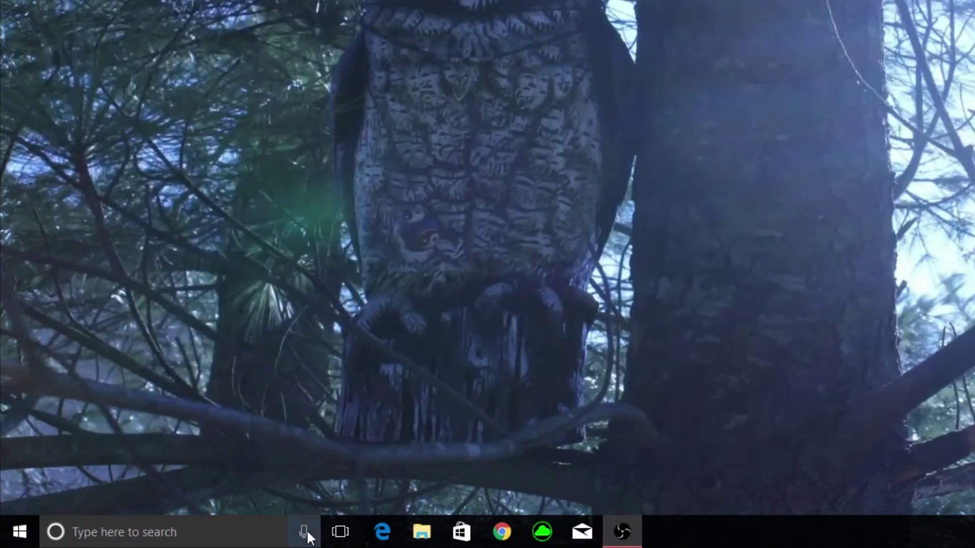
Step: Ask Cortana by voice about today's Test appointment, next week's schedule and today's news
{"action": "left_click", "coordinate": [307, 531]}
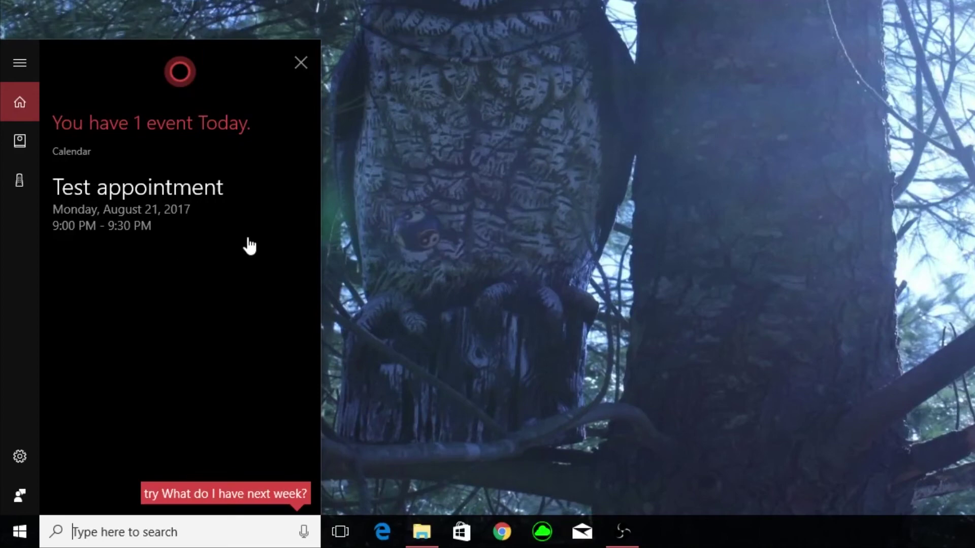
{"action": "left_click", "coordinate": [298, 500]}
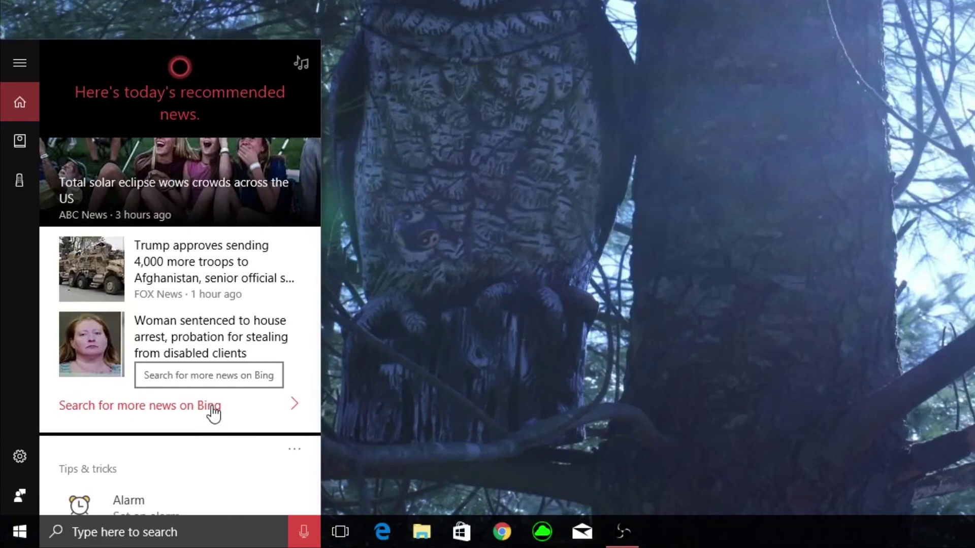
Step: Scroll through Cortana's news feed, then focus the taskbar search box for a query
{"action": "scroll", "coordinate": [213, 414], "scroll_direction": "up", "scroll_amount": 5}
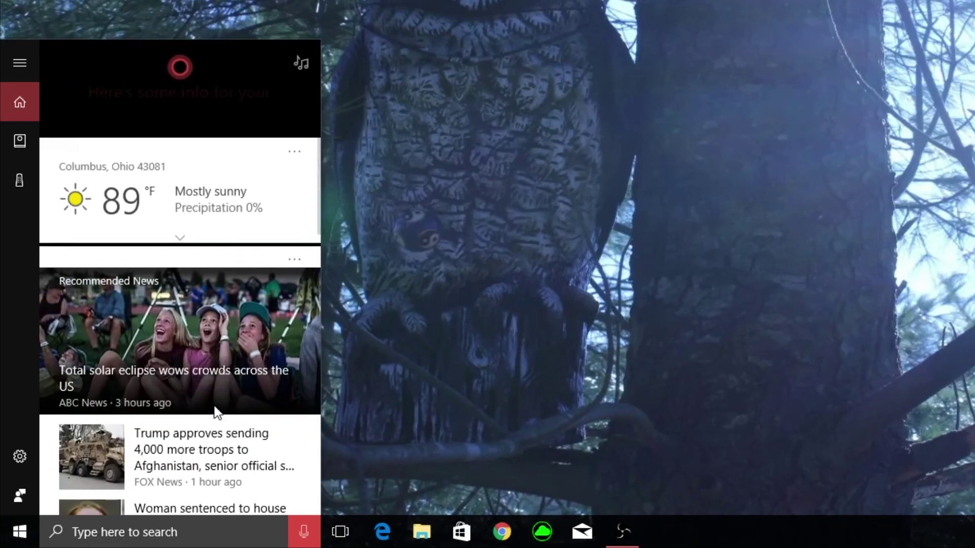
{"action": "scroll", "coordinate": [216, 414], "scroll_direction": "down", "scroll_amount": 3}
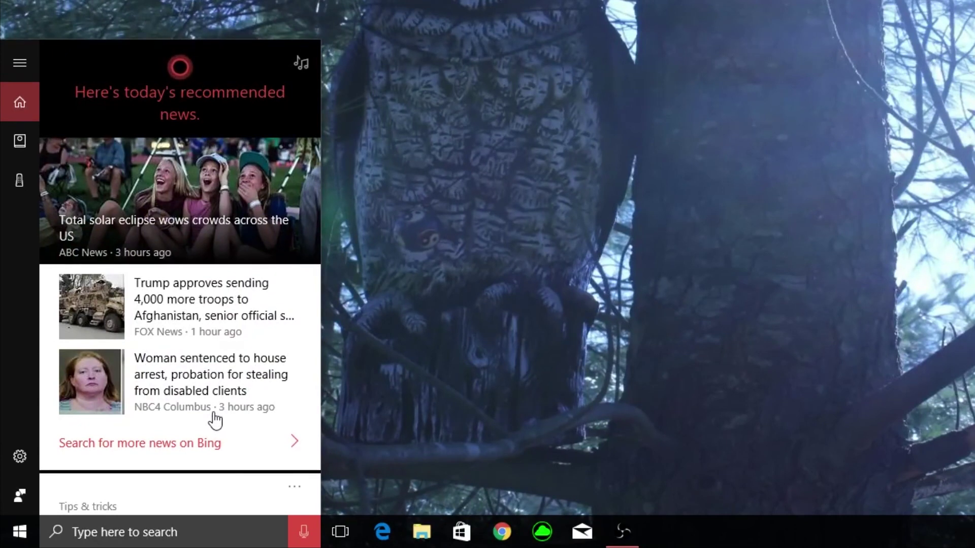
{"action": "left_click", "coordinate": [167, 533]}
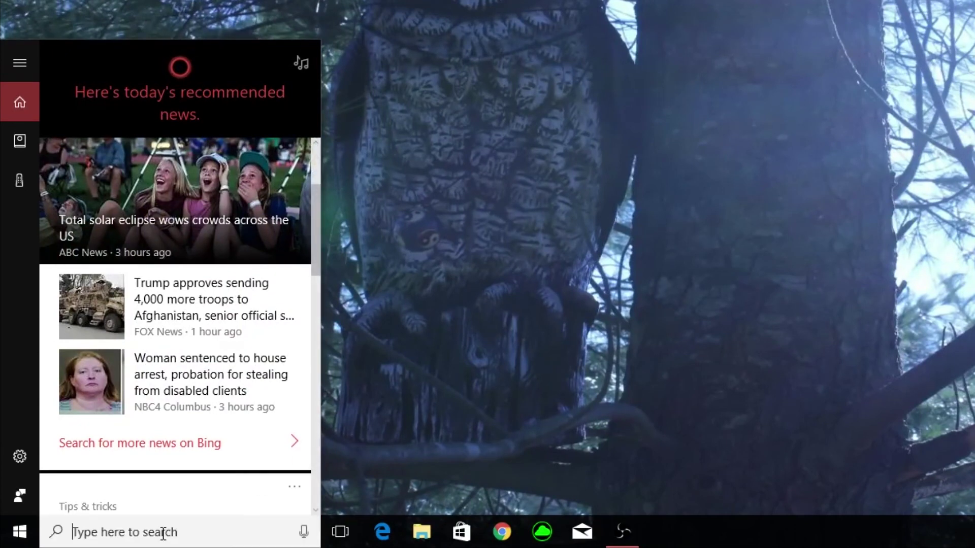
Step: Run a Bing web search for 'tutorials', close the Edge results, and return to Cortana
{"action": "type", "text": "tutorials"}
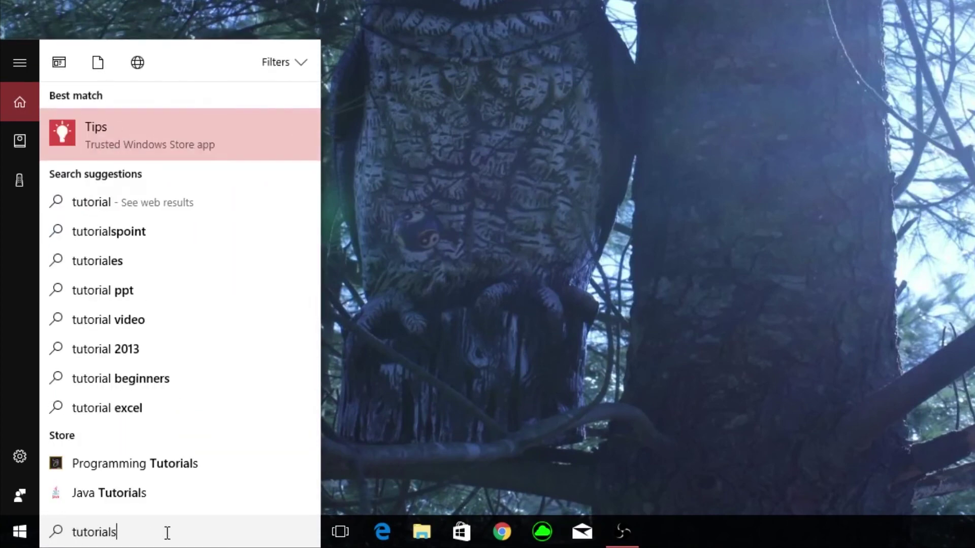
{"action": "key", "text": "Return"}
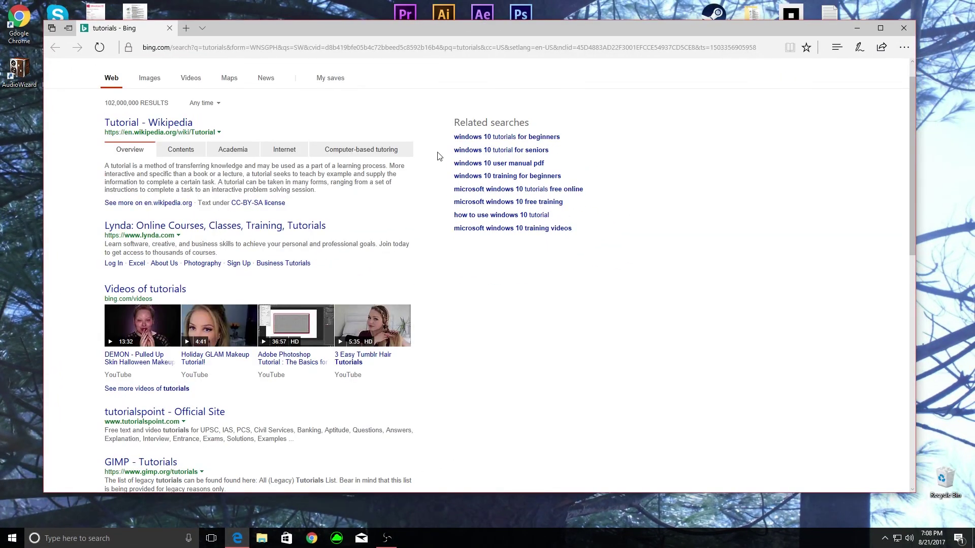
{"action": "left_click", "coordinate": [904, 27]}
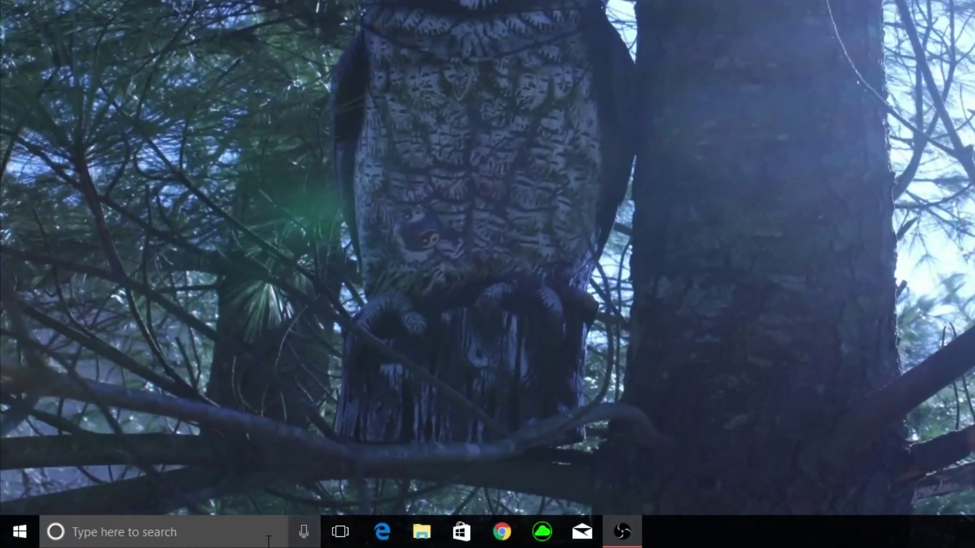
{"action": "left_click", "coordinate": [175, 532]}
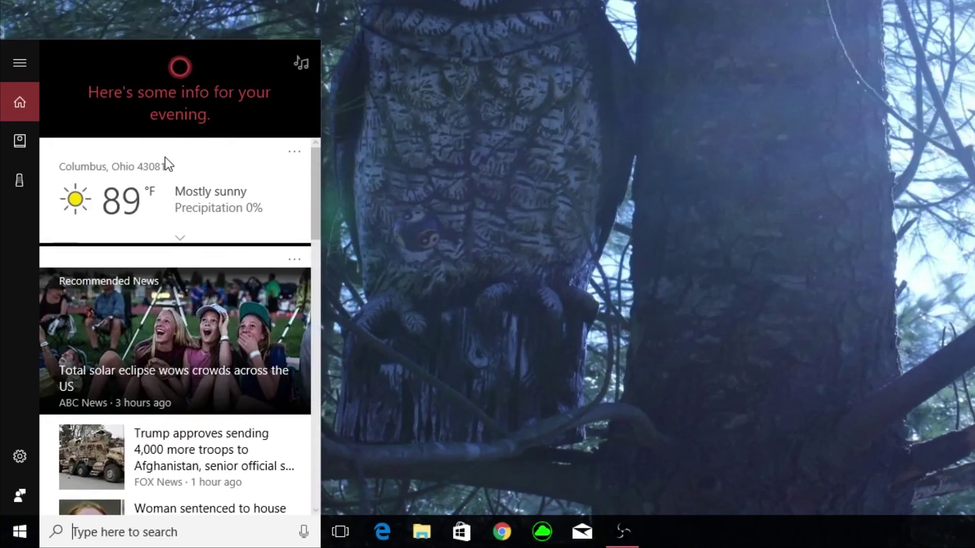
Step: Scroll down Cortana's home feed to the Recommended News headlines card
{"action": "scroll", "coordinate": [168, 175], "scroll_direction": "down", "scroll_amount": 3}
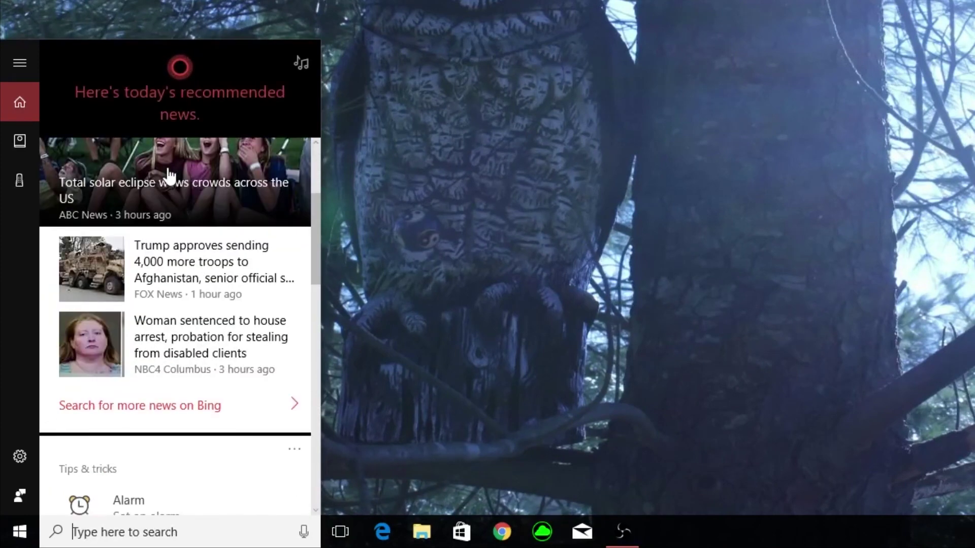